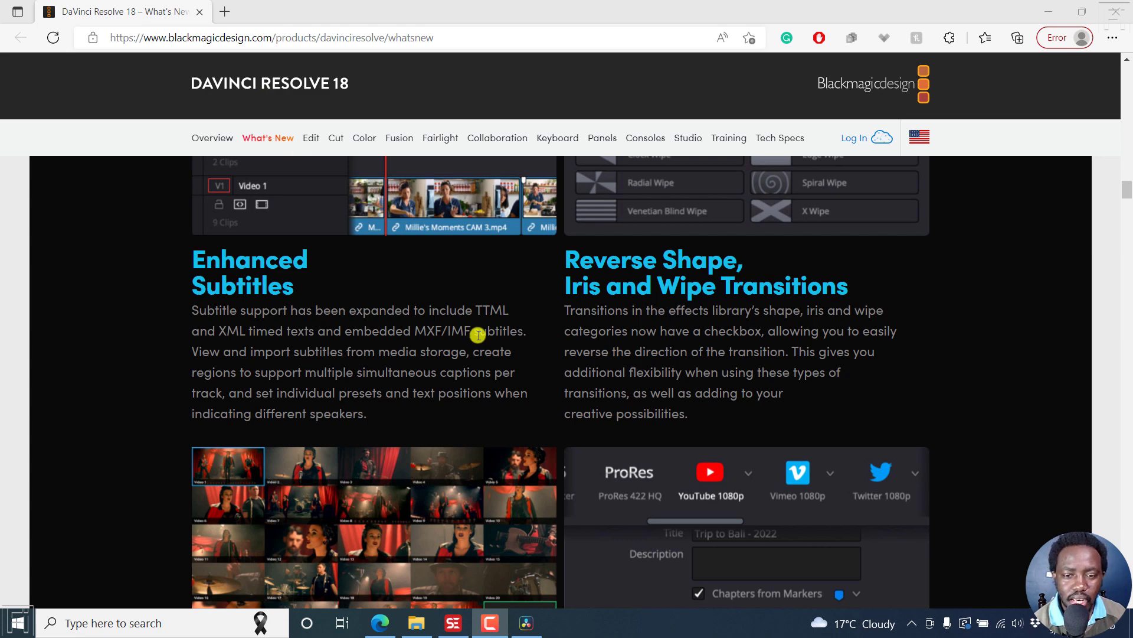
- Highlight the Enhanced Subtitles sentence about multiple captions per subtitle region on the What's New page
click(473, 352)
drag(473, 353, 498, 385)
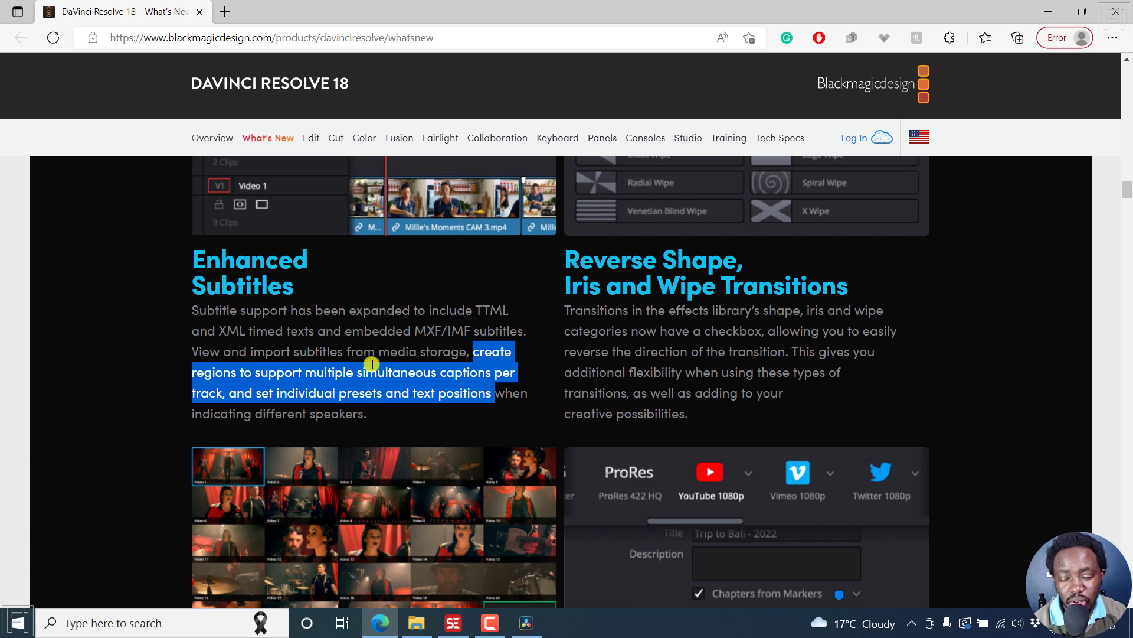
- Create a new DaVinci Resolve project named Subtitles
click(526, 623)
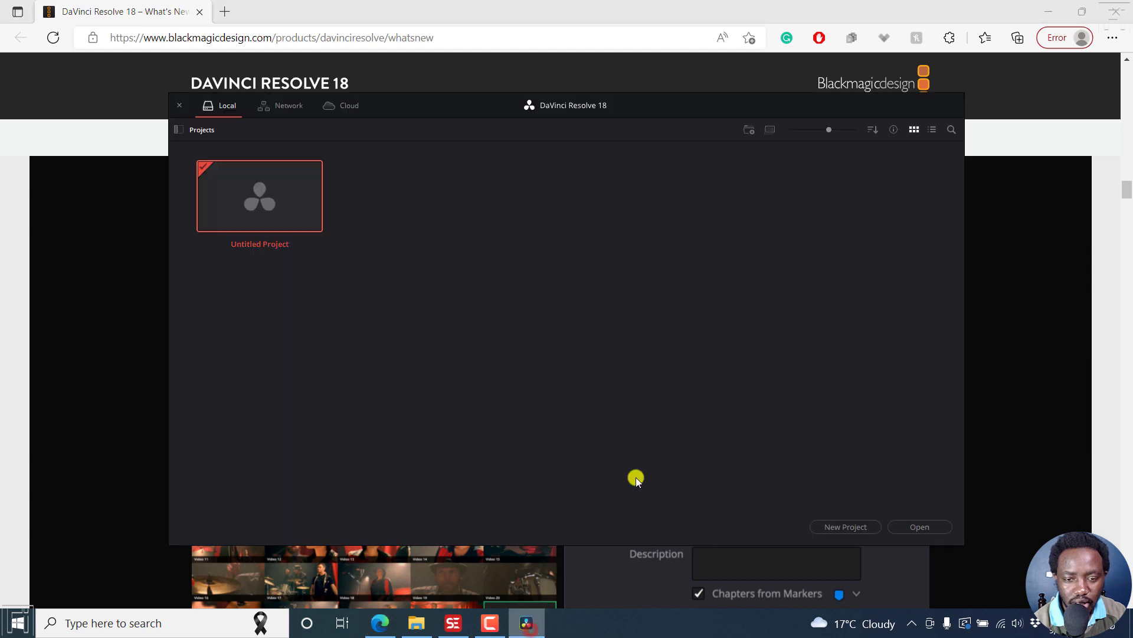
click(846, 527)
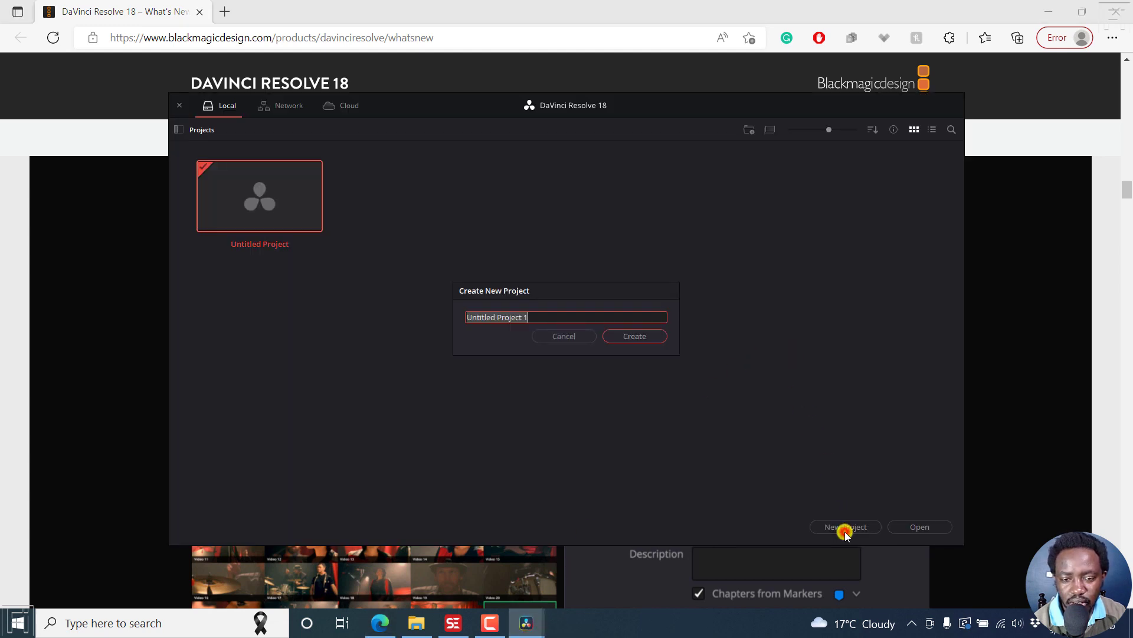
text(Subti)
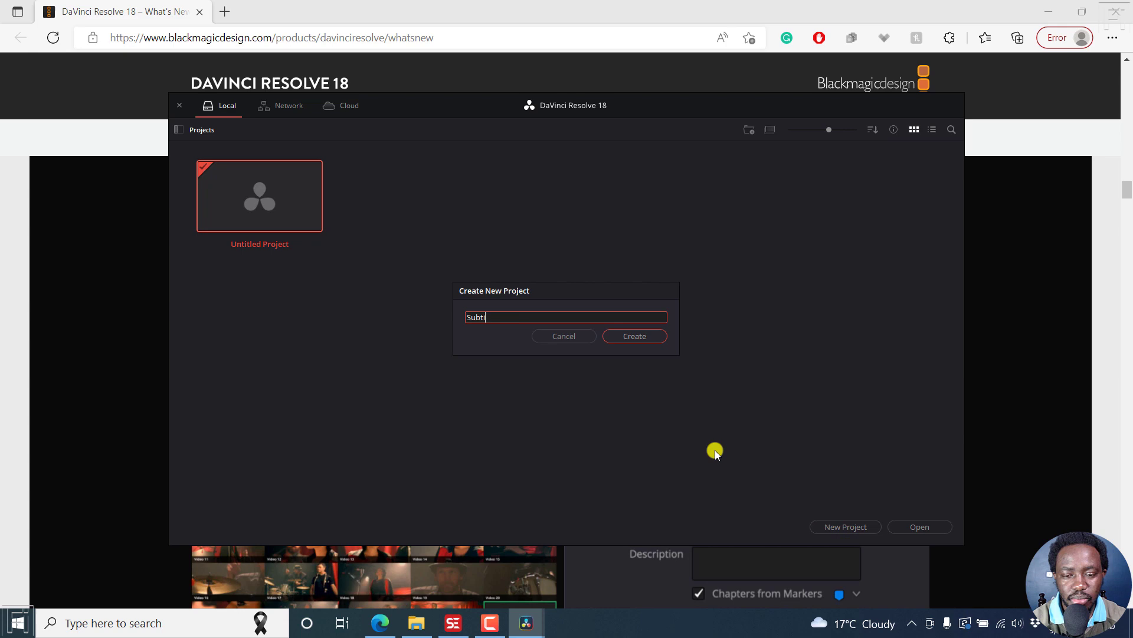
text(tles)
click(629, 337)
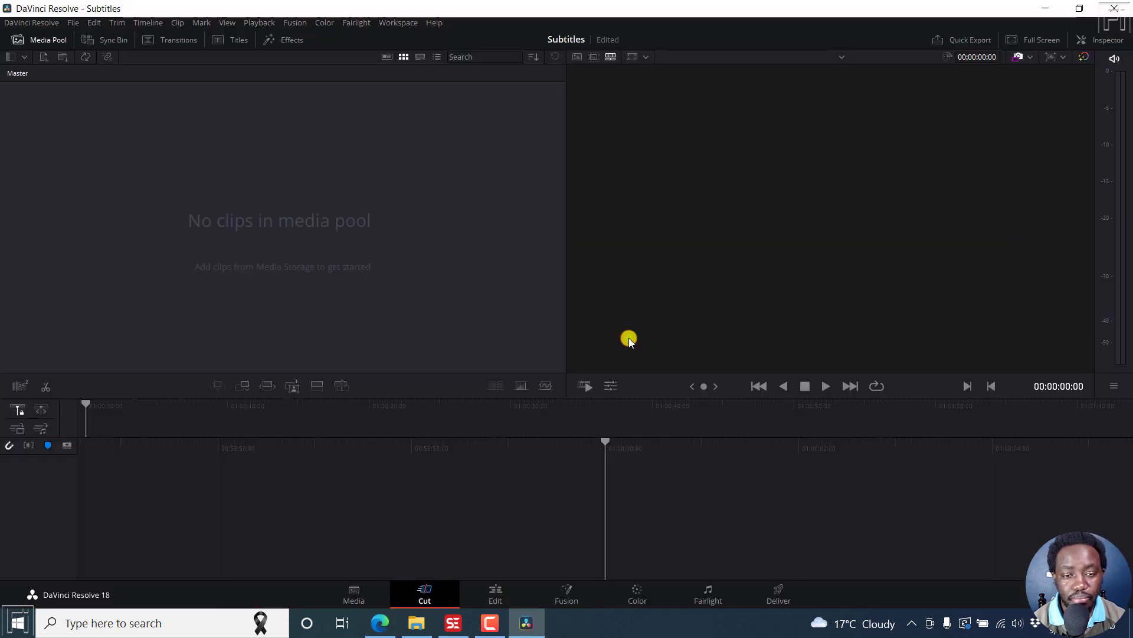
- Import Transcripts.mp4 into the media pool, match the frame rate, and place it on a new timeline
click(496, 593)
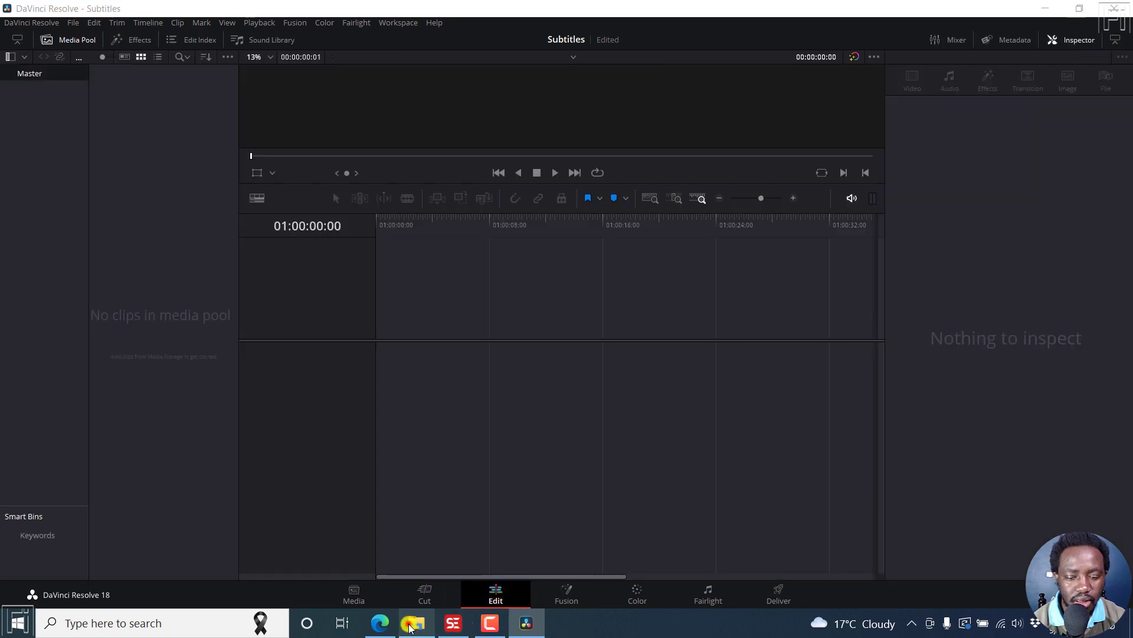
click(416, 623)
drag(387, 404, 125, 176)
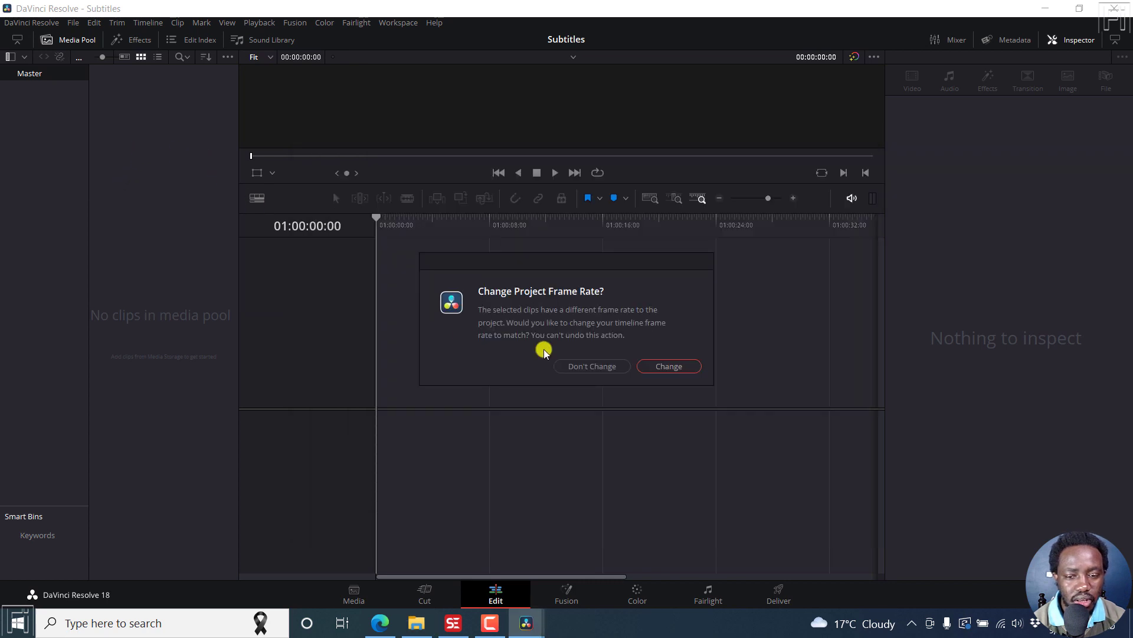
click(650, 366)
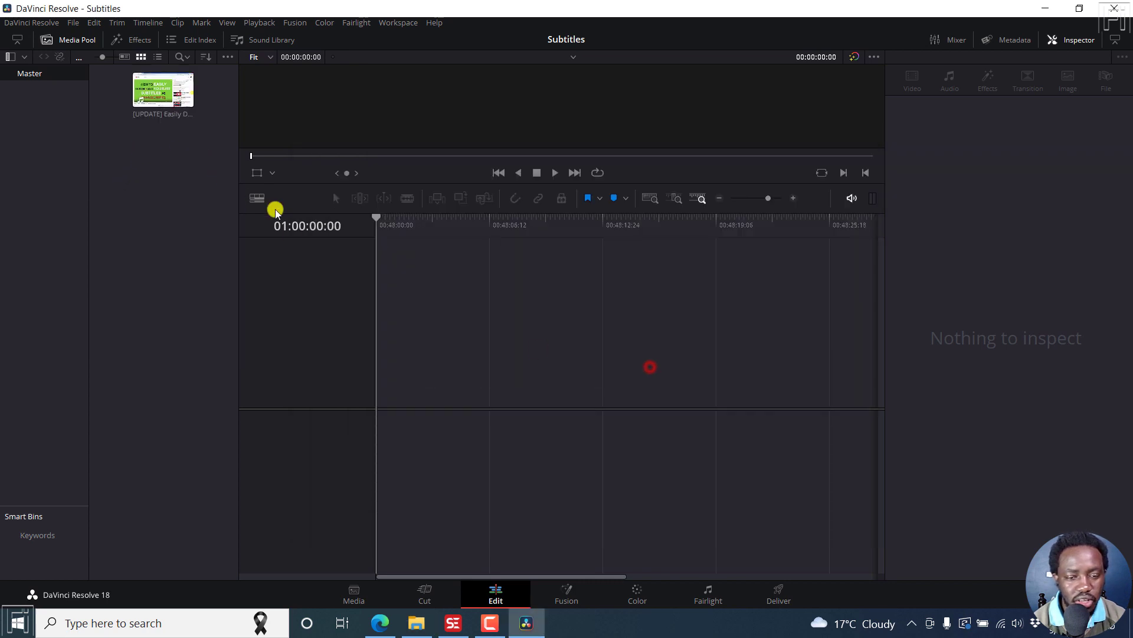
drag(171, 104, 381, 378)
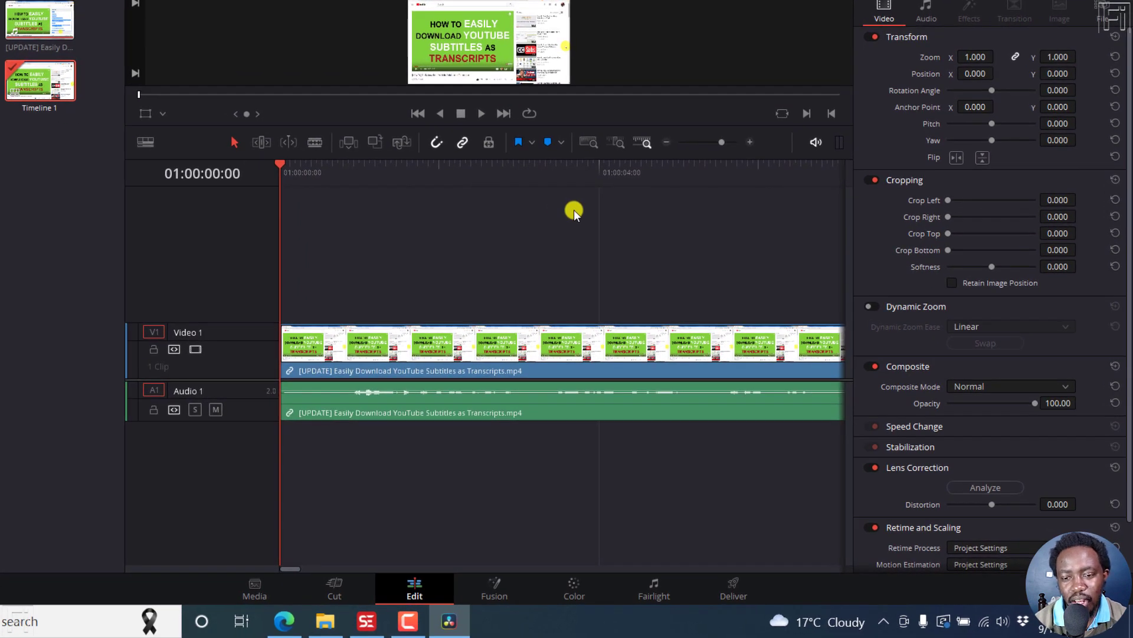
- Add a Subtitle 1 track above Video 1, then delete its trial 'Subtitle' caption
right_click(213, 303)
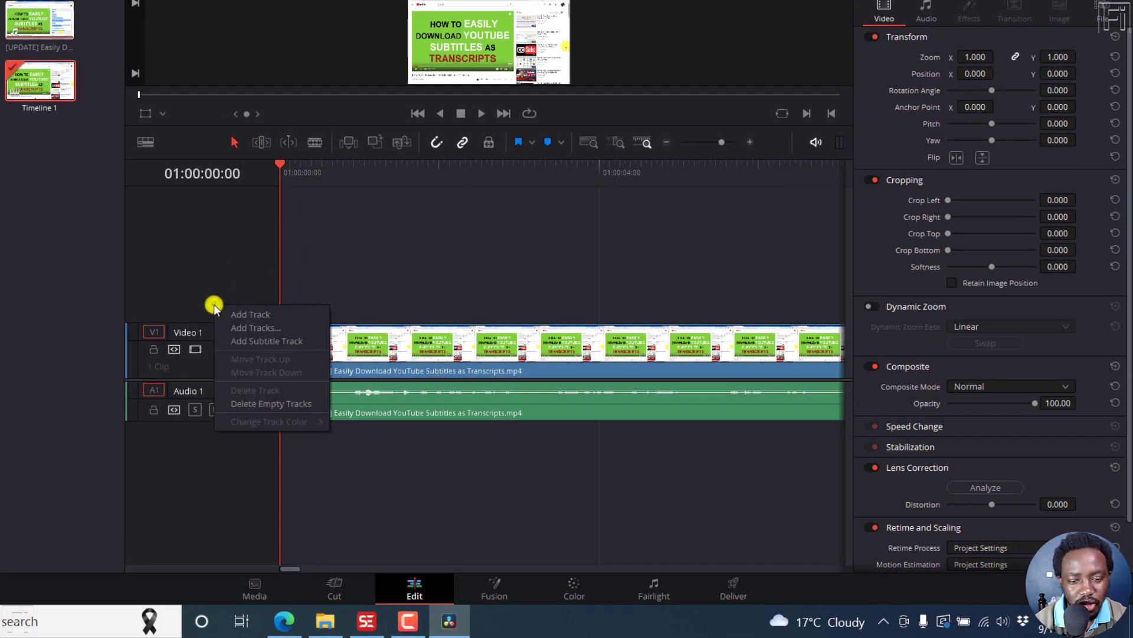
click(271, 341)
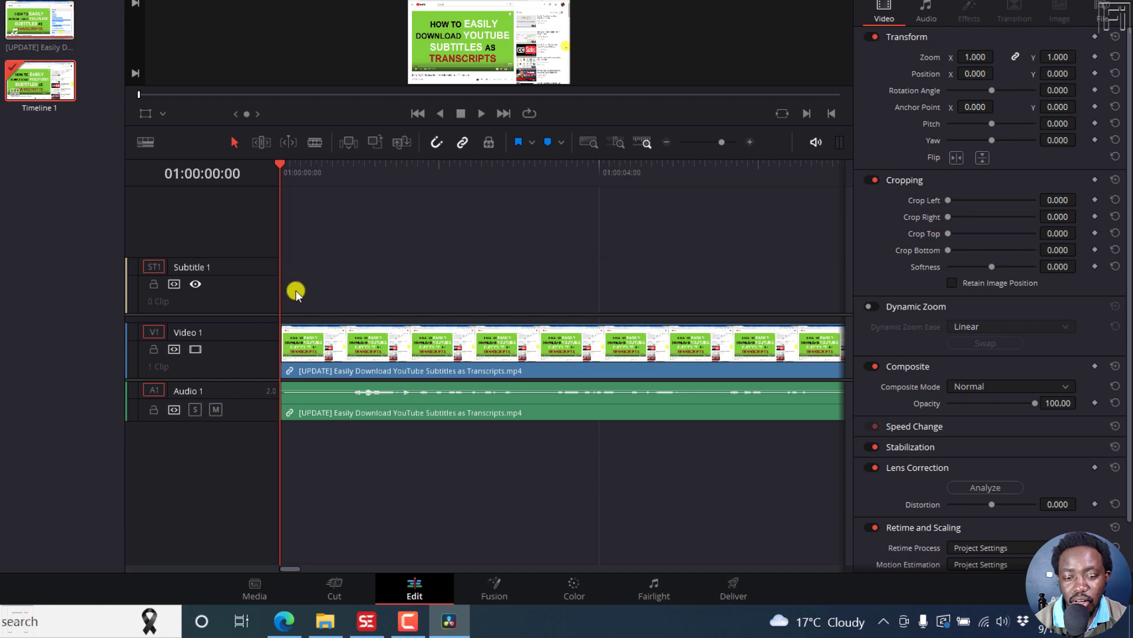
click(240, 298)
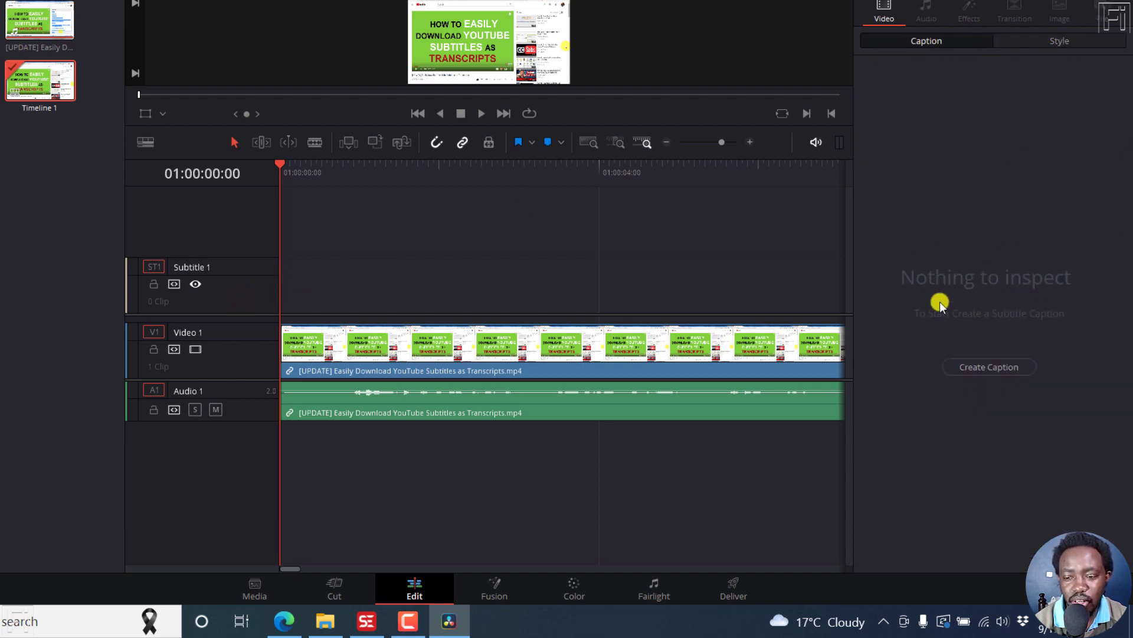
click(998, 366)
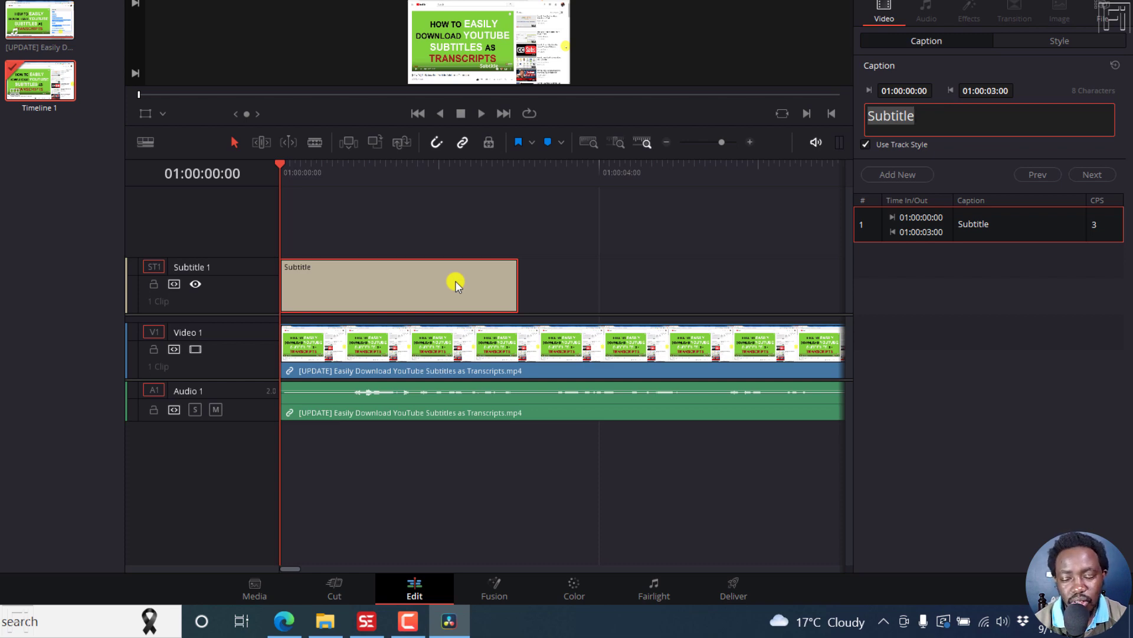
click(455, 281)
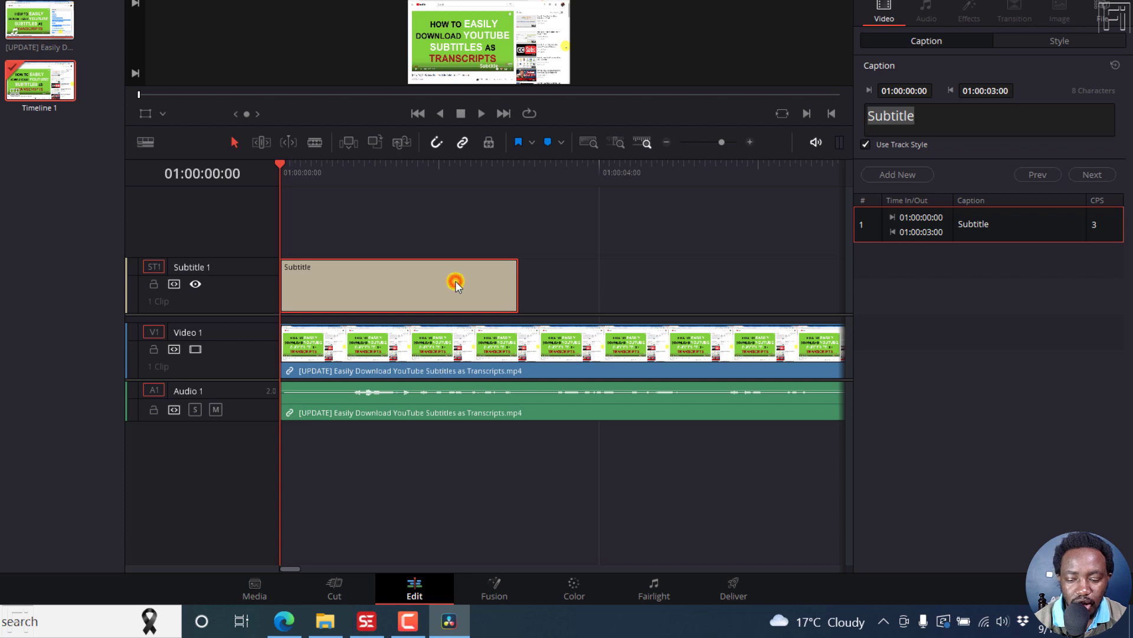
key(Delete)
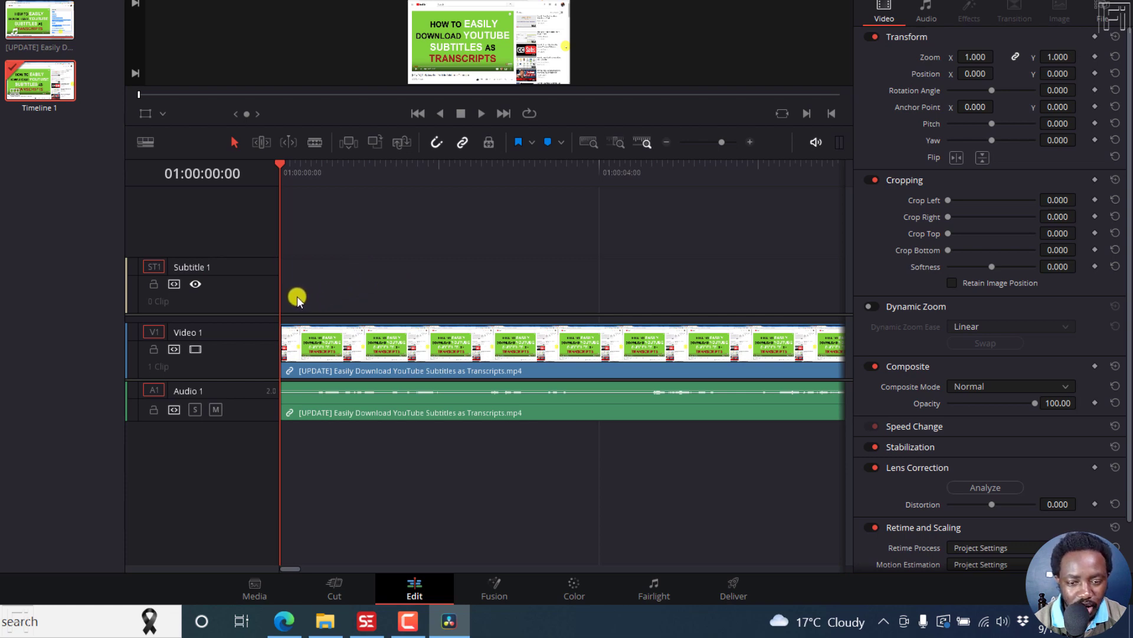
- Add the first subtitle region, R1, to the Subtitle 1 track
click(262, 293)
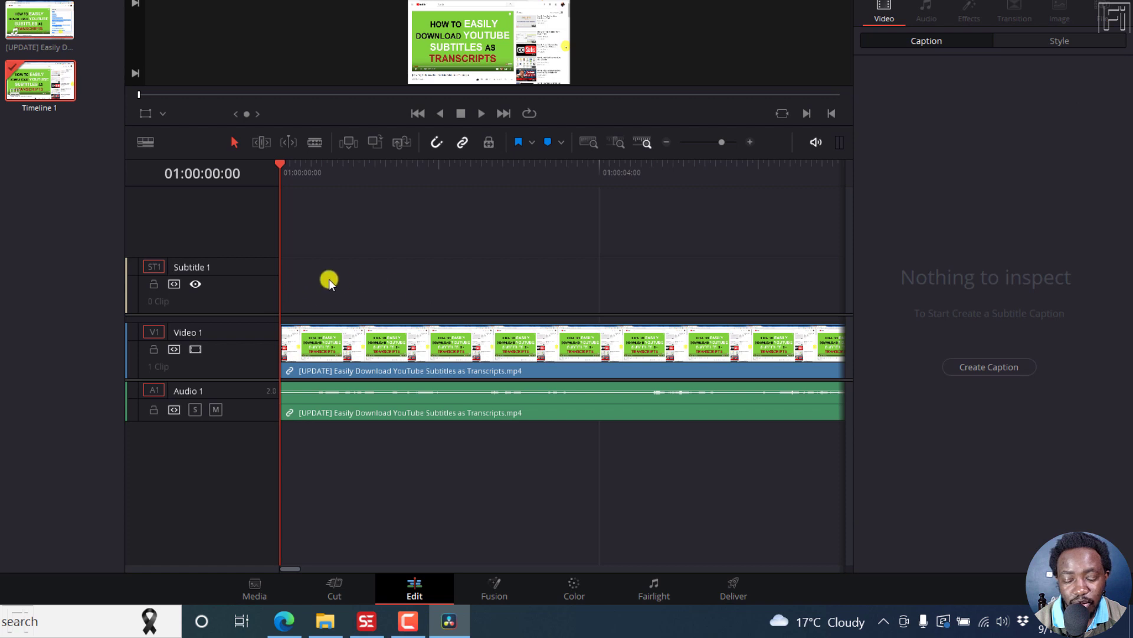
right_click(297, 298)
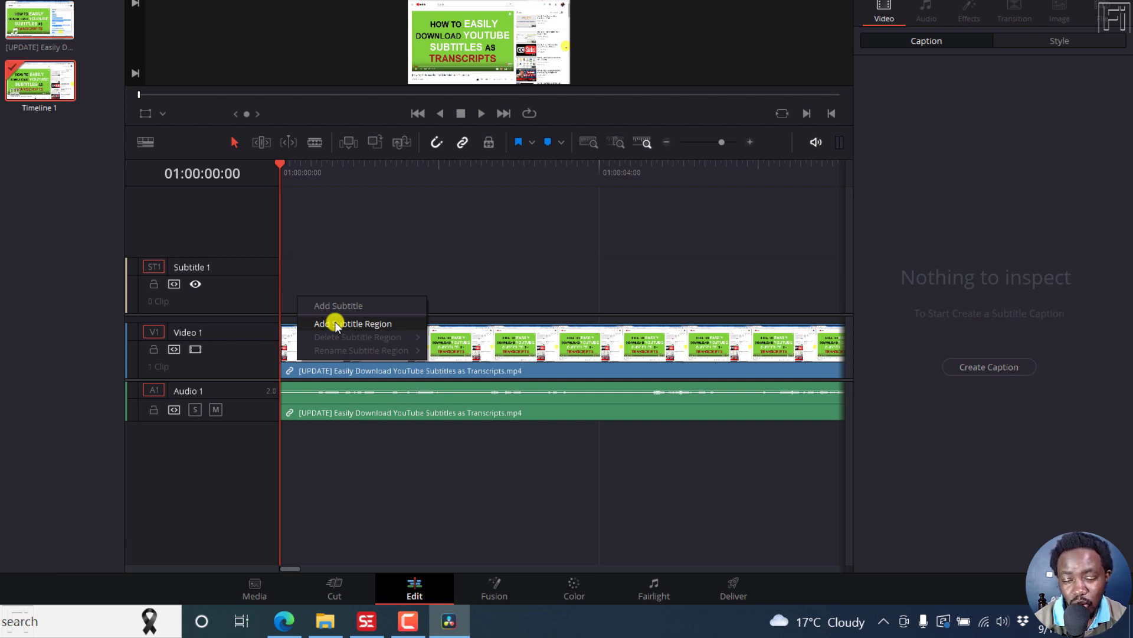
click(362, 323)
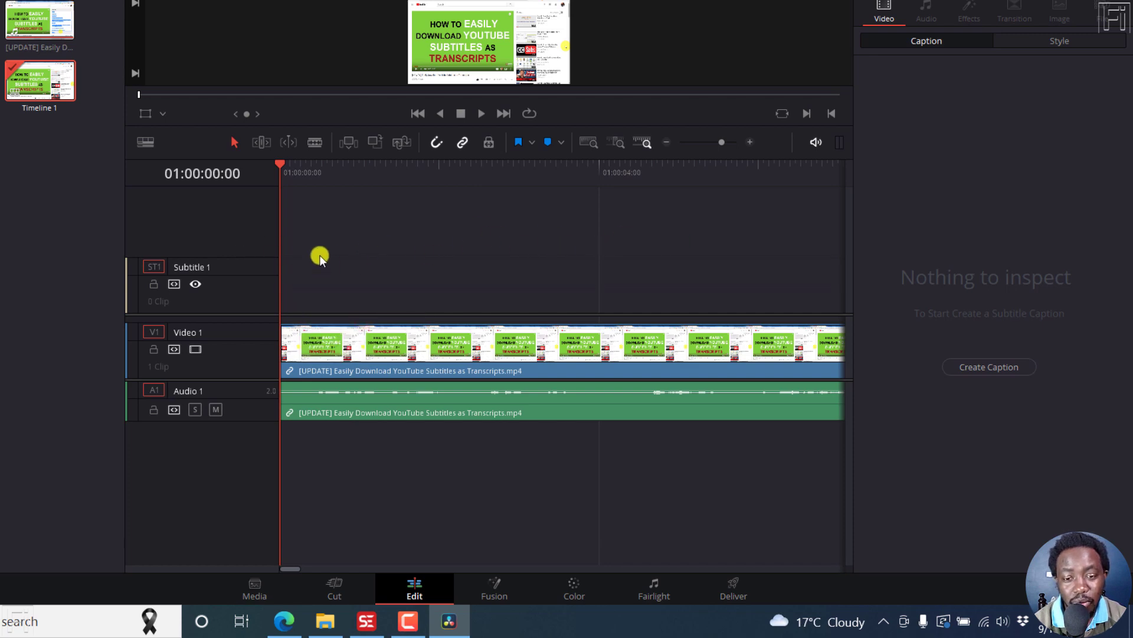
click(323, 297)
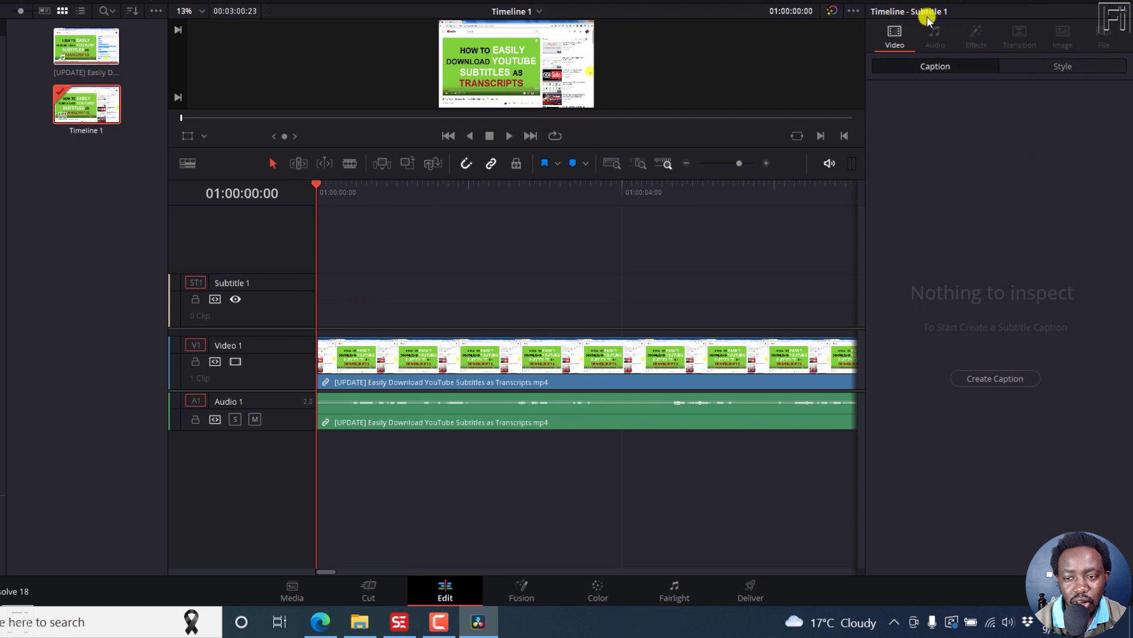
click(346, 280)
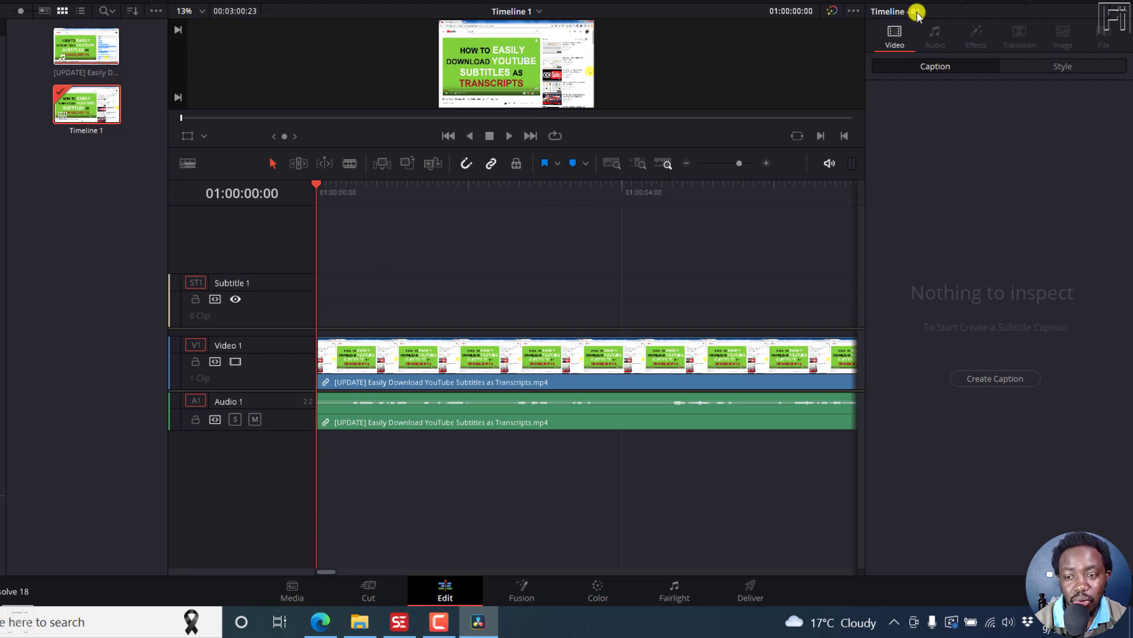
- Add a second region, R2, and check both R1 and R2 in the Inspector
right_click(335, 285)
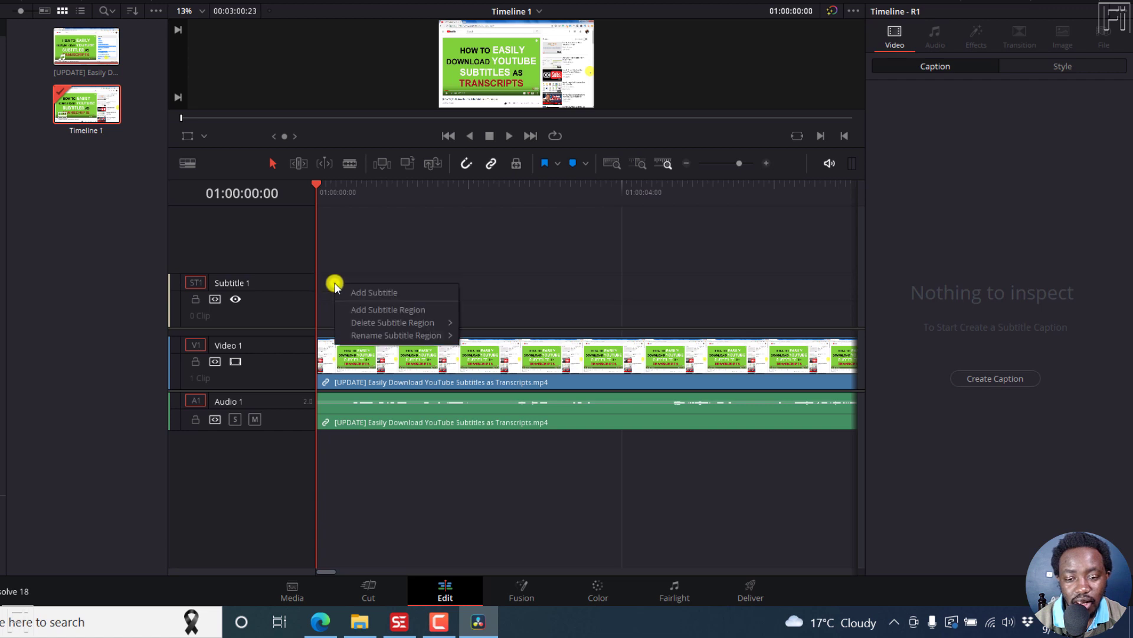
click(409, 310)
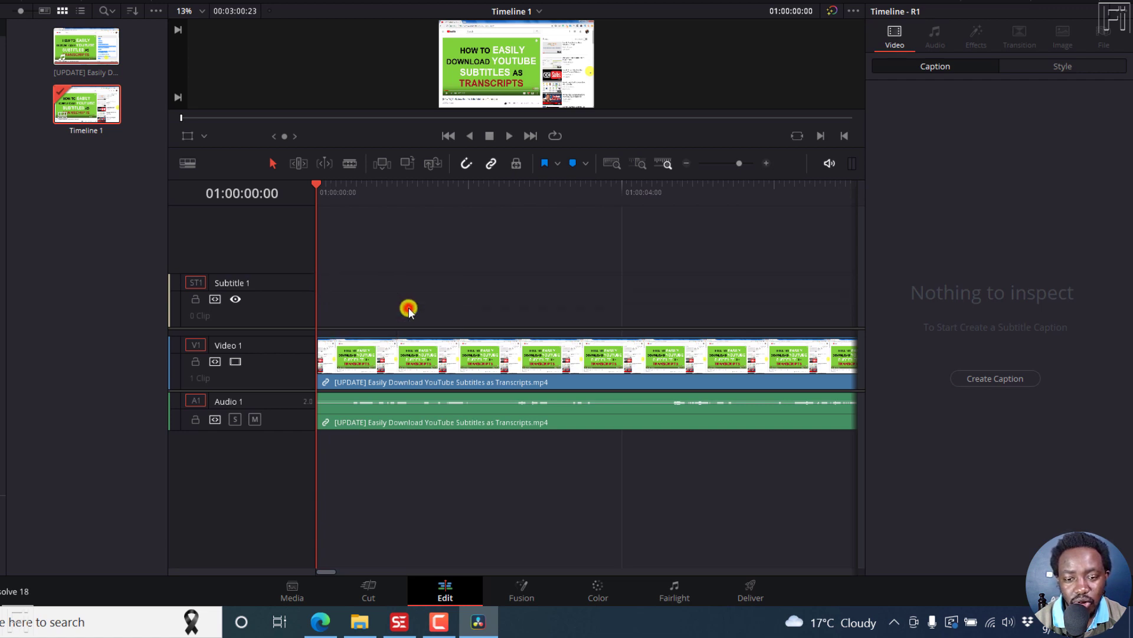
click(337, 253)
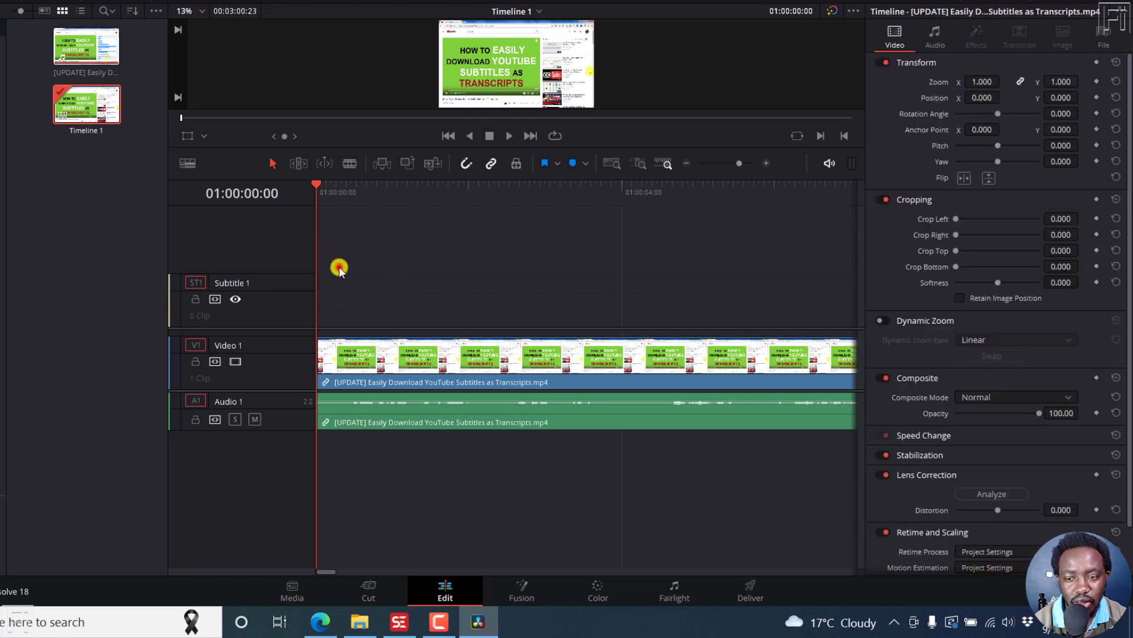
click(339, 266)
click(342, 284)
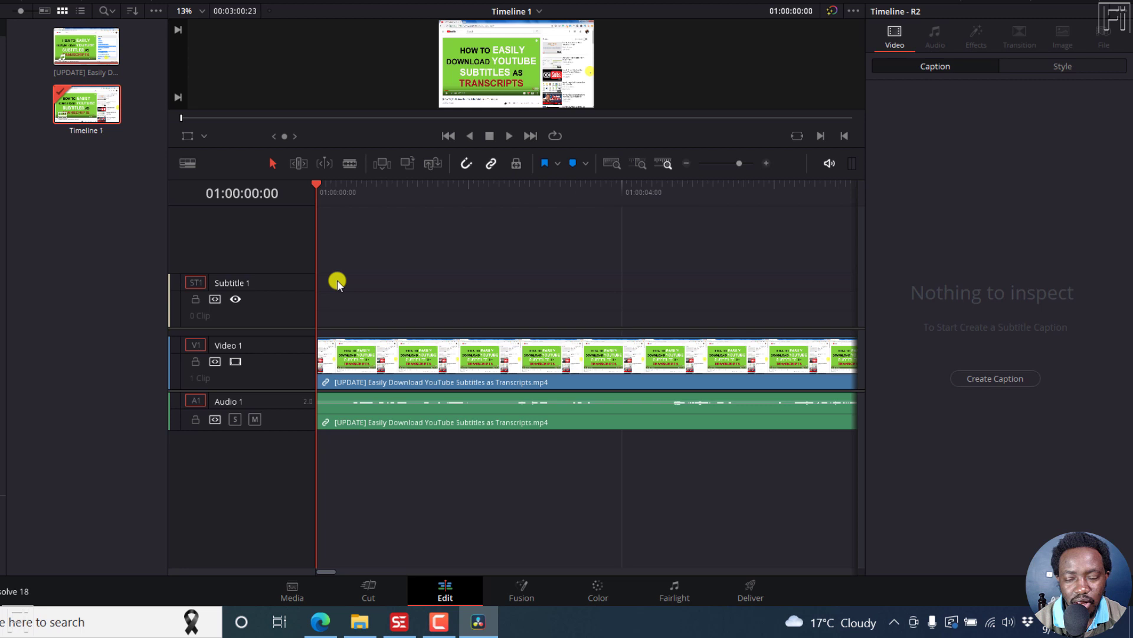
click(362, 312)
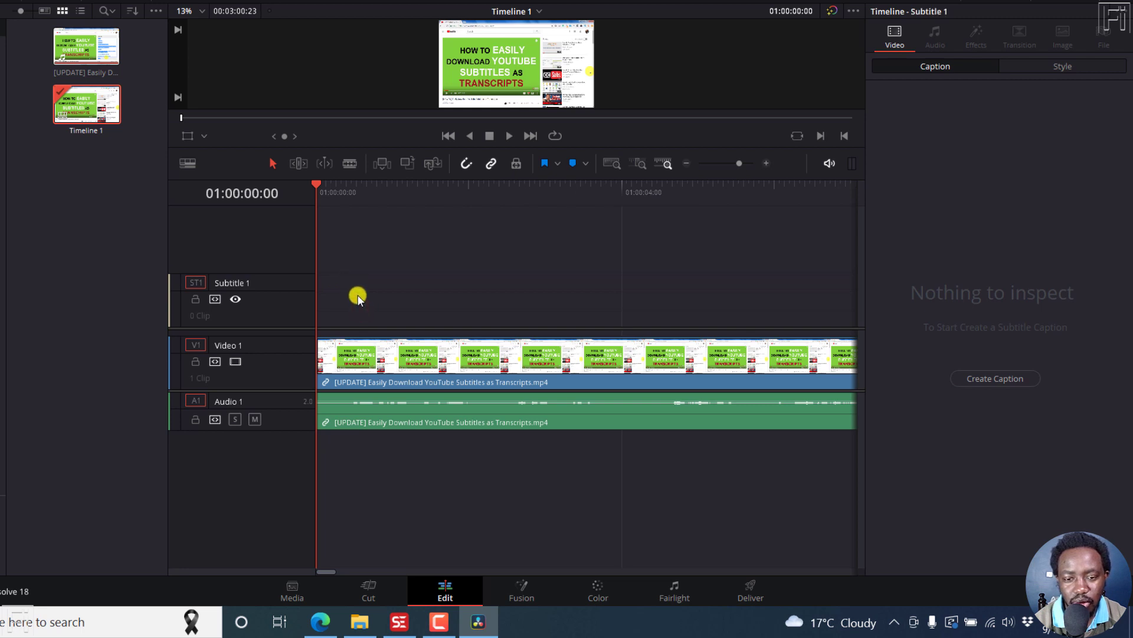
click(358, 298)
click(357, 279)
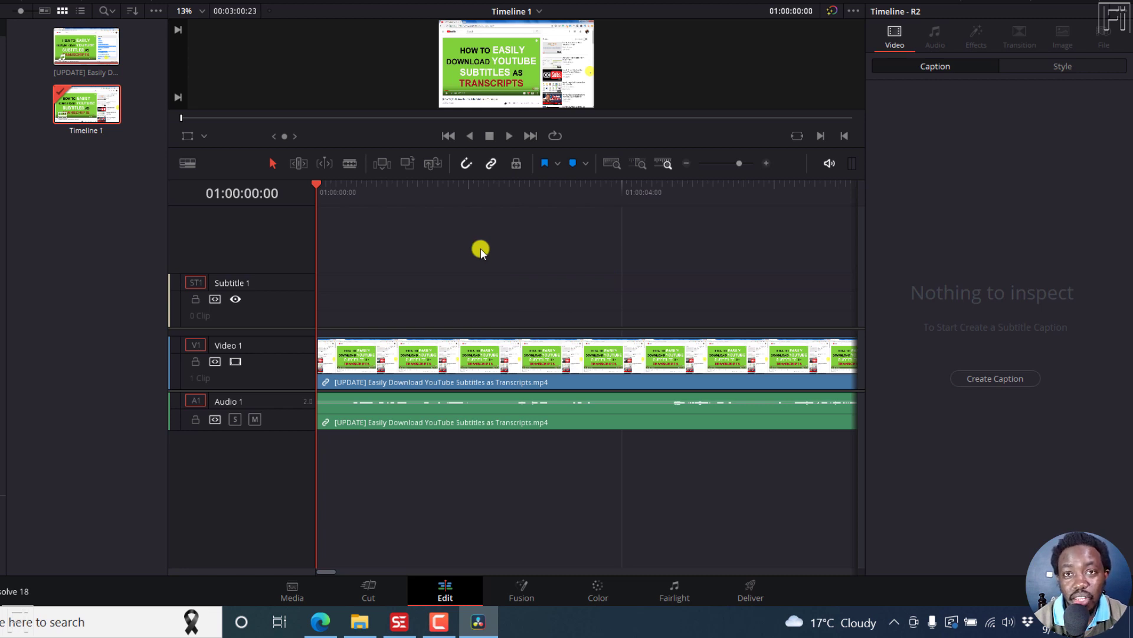
- Add two Subtitle clips at the start of the Subtitle 1 track
right_click(331, 303)
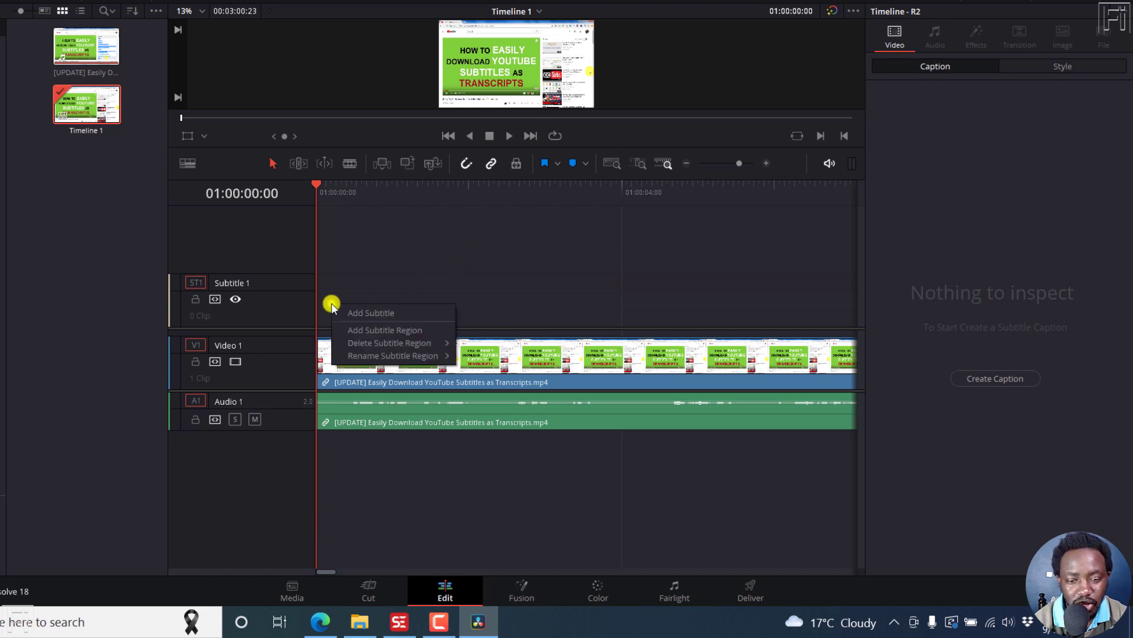
click(347, 312)
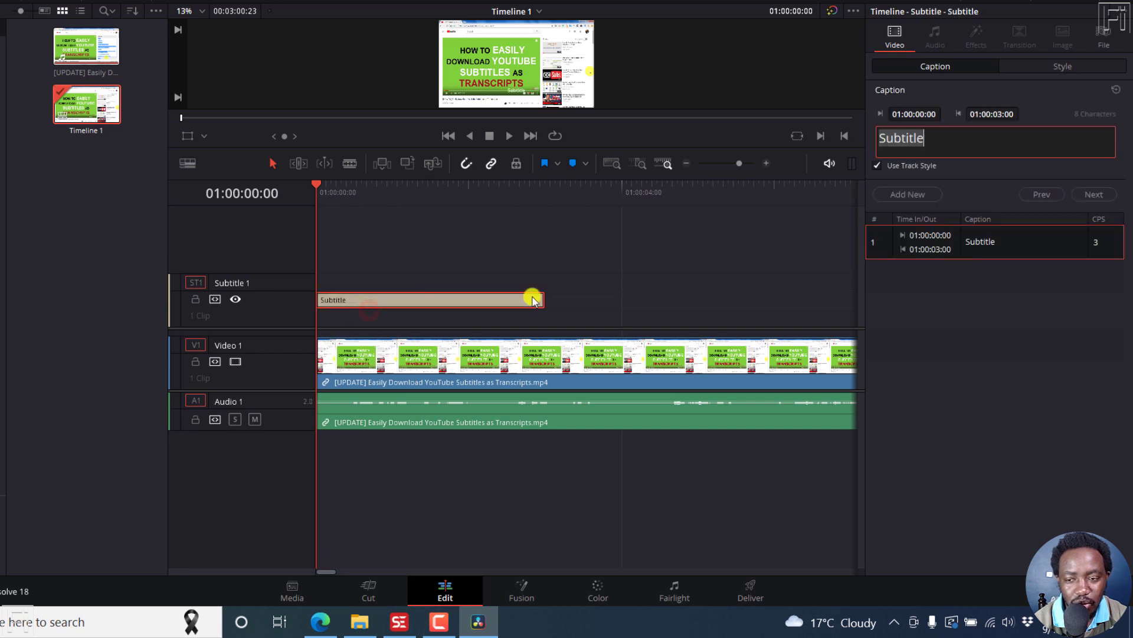
click(346, 285)
right_click(346, 286)
click(369, 291)
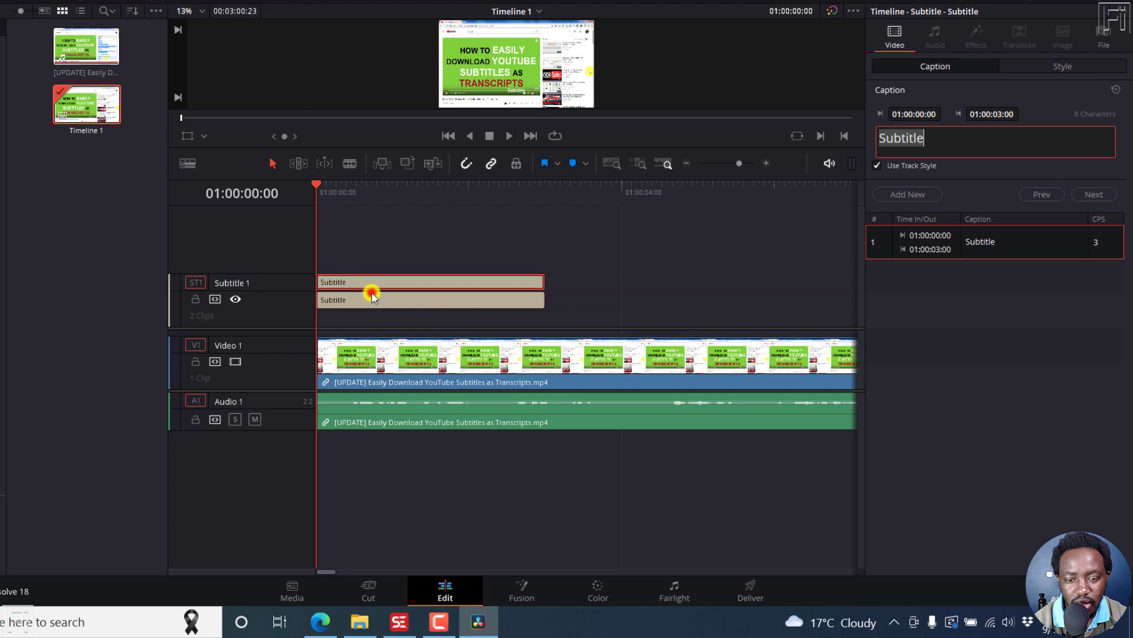
click(576, 283)
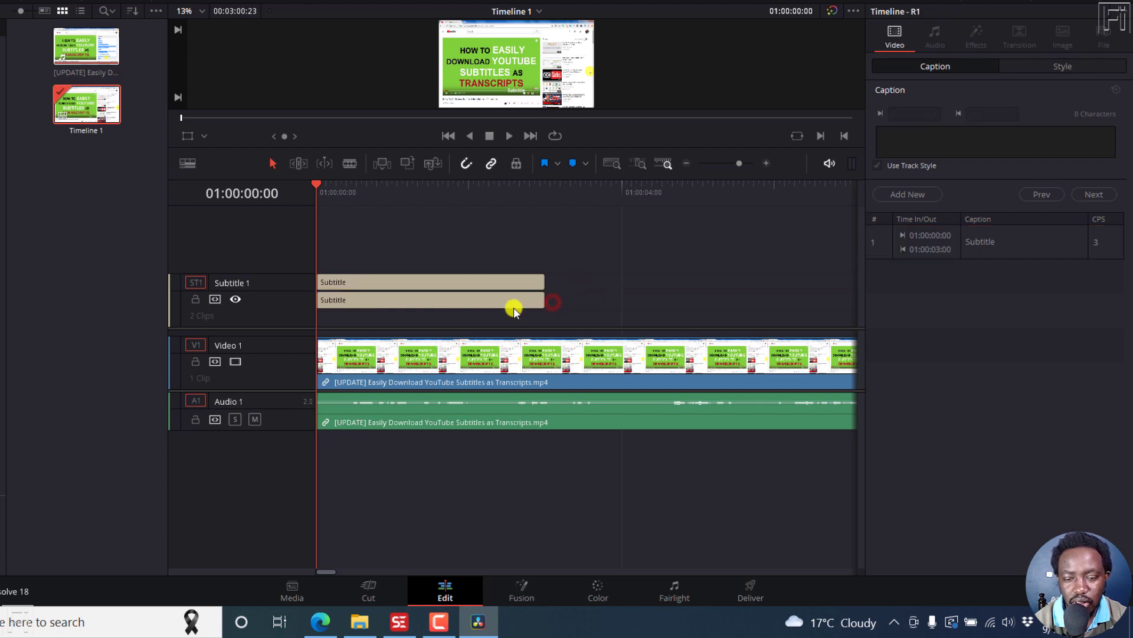
click(494, 312)
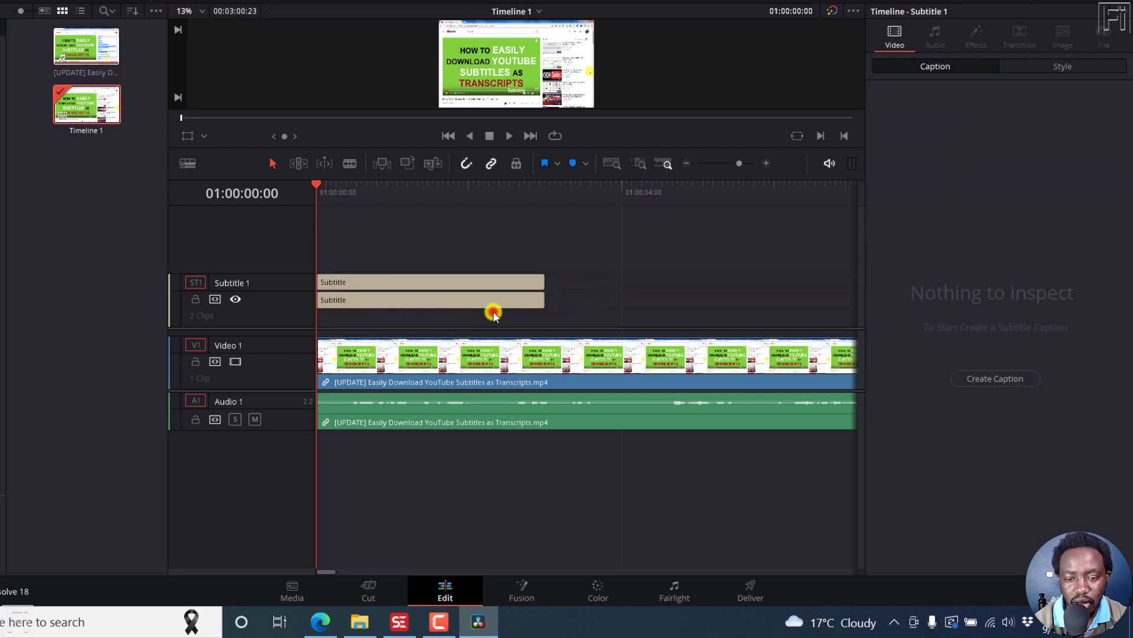
- Add a third stacked Subtitle clip, then reselect the bottom one
right_click(326, 320)
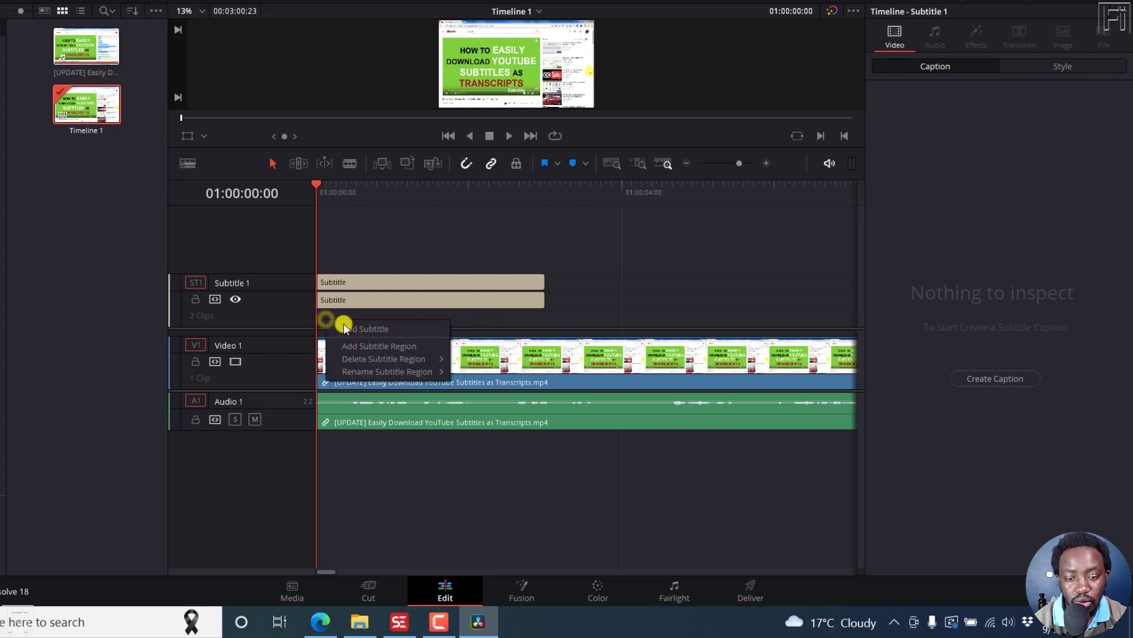
click(369, 329)
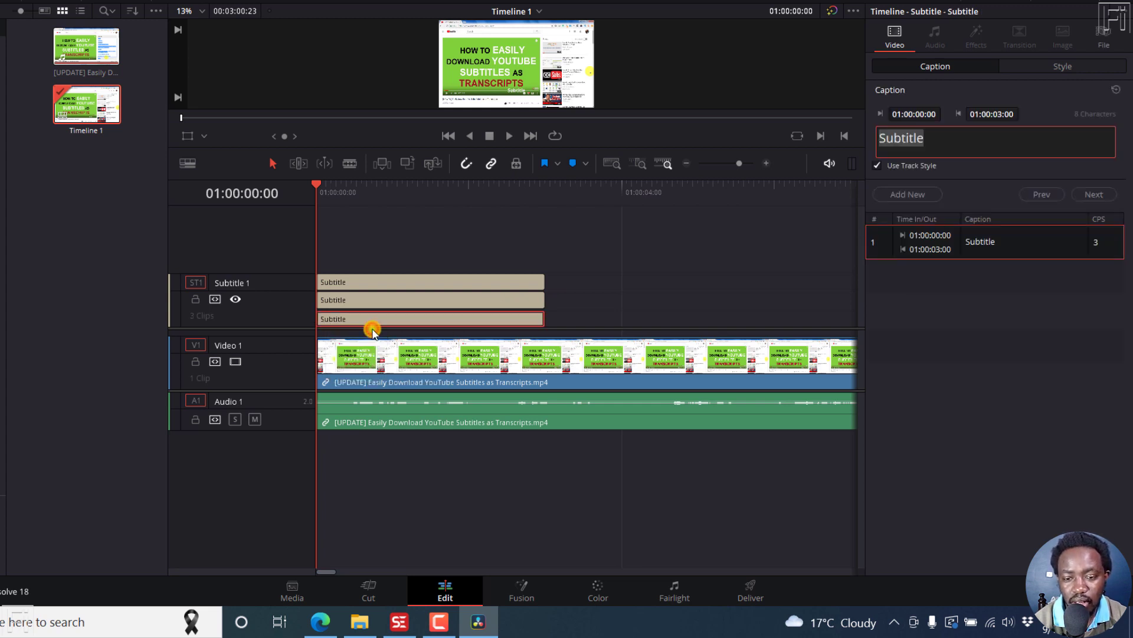
click(503, 319)
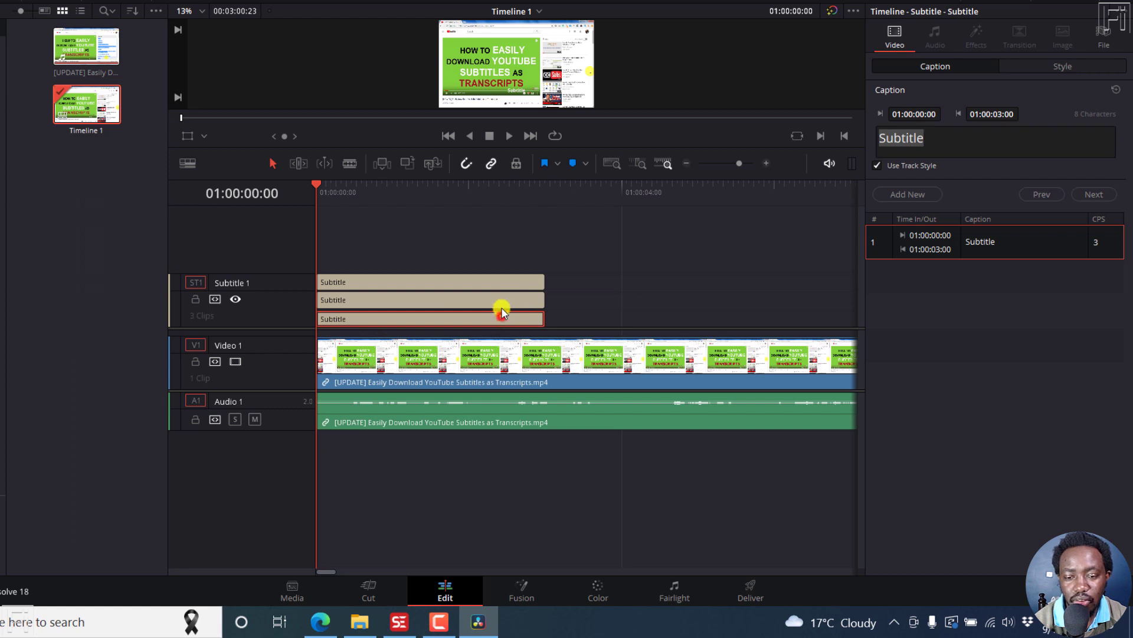
click(494, 300)
click(476, 283)
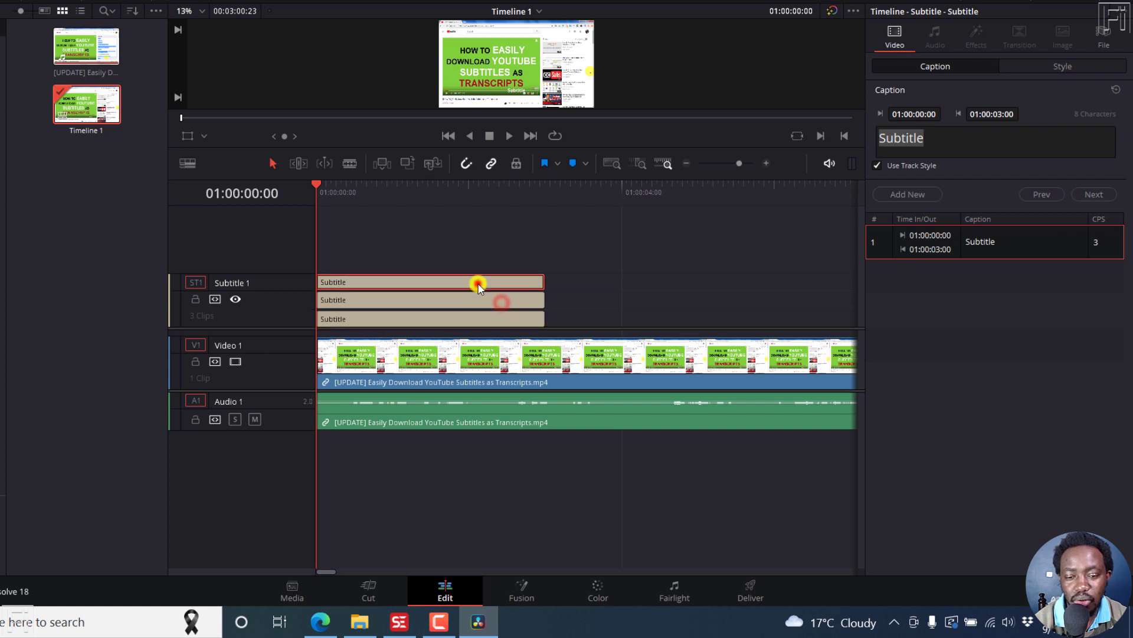
click(346, 319)
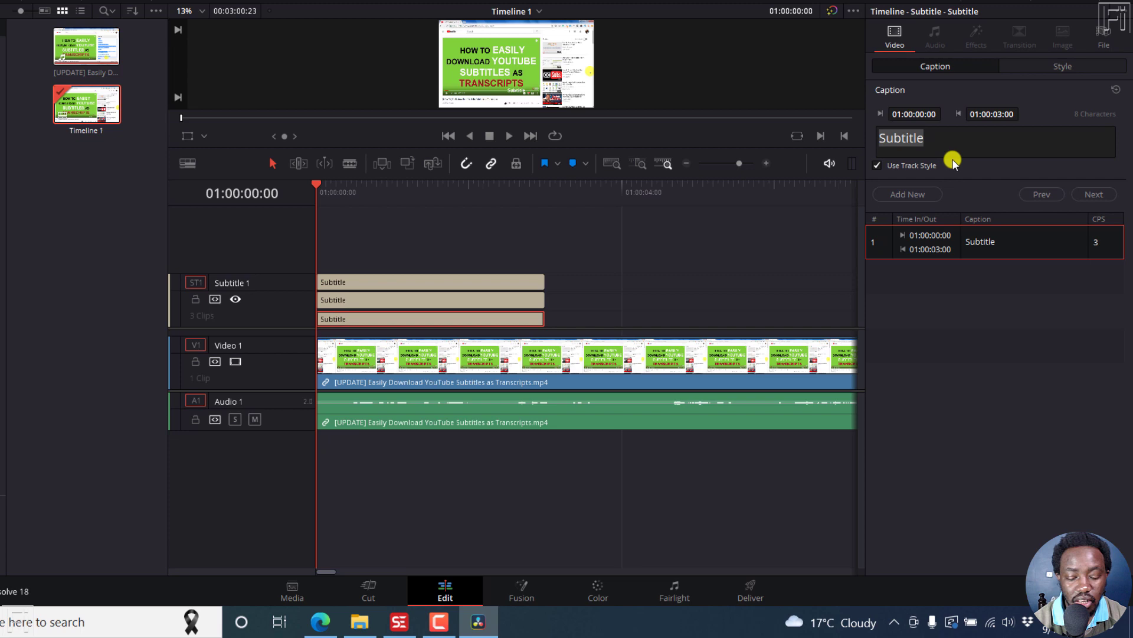
key(ctrl+shift+a)
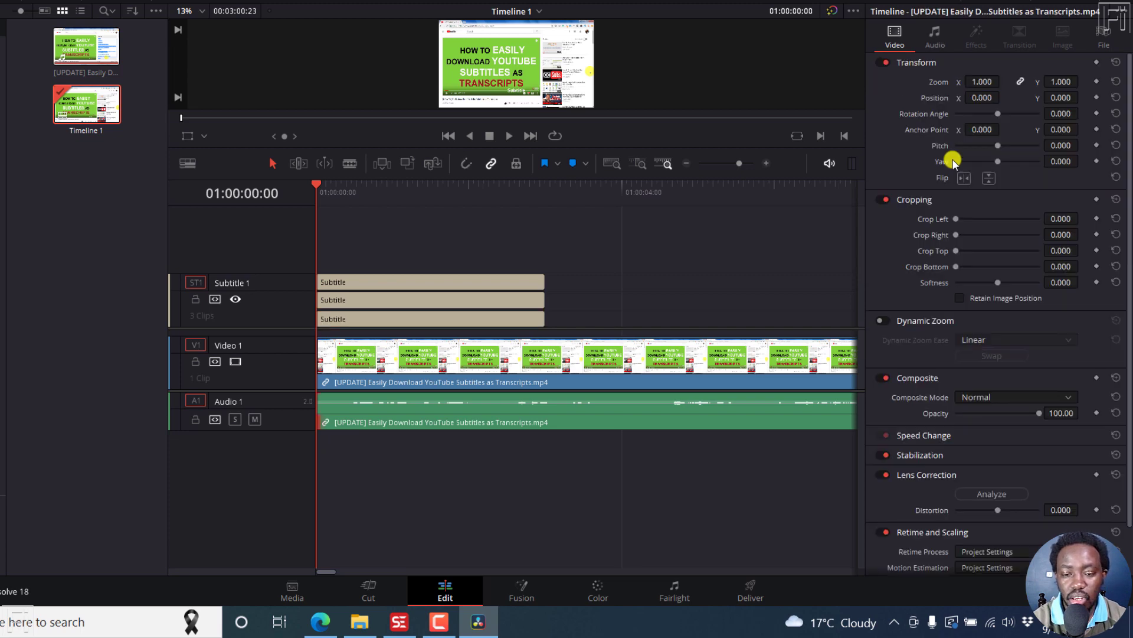
click(365, 318)
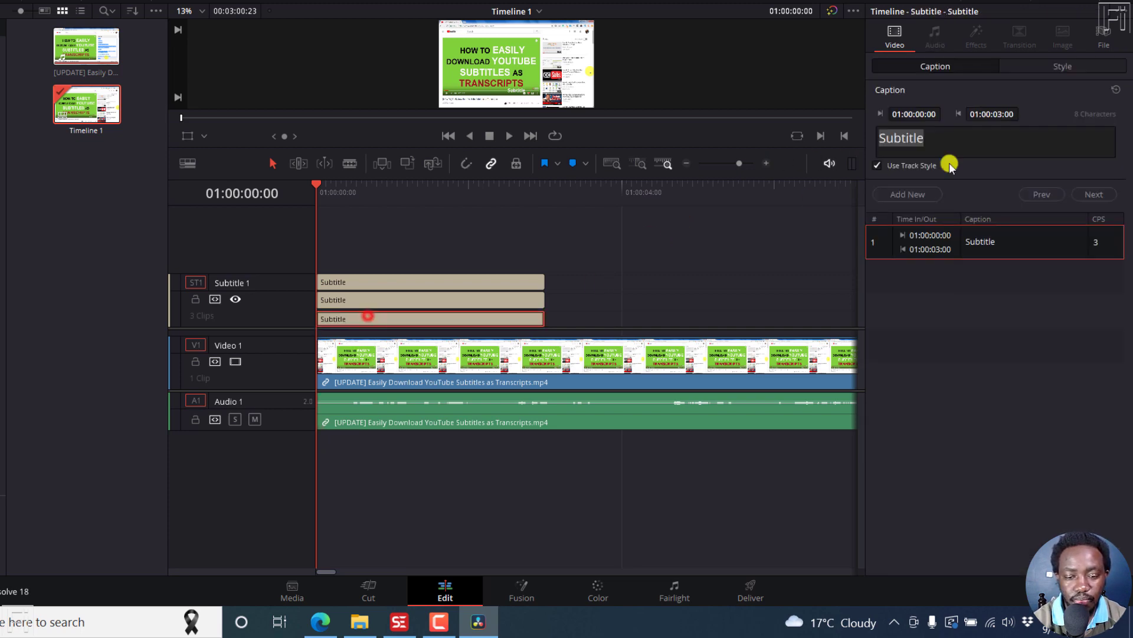
- Change the bottom caption's text to English
click(946, 138)
double_click(946, 138)
text(Ebg)
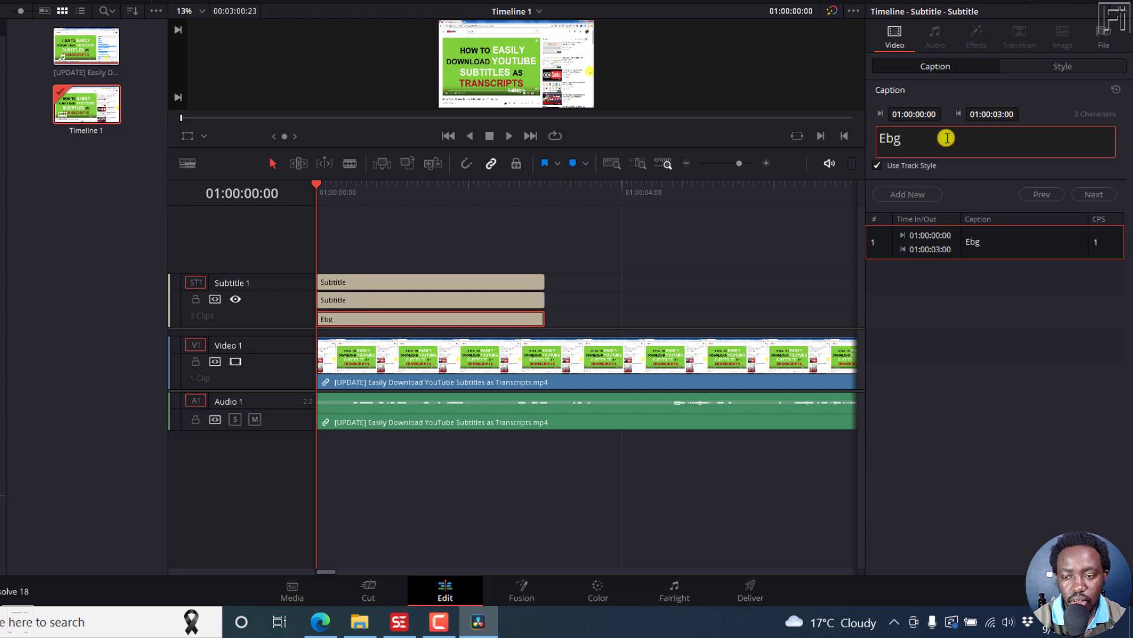
key(BackSpace)
key(BackSpace)
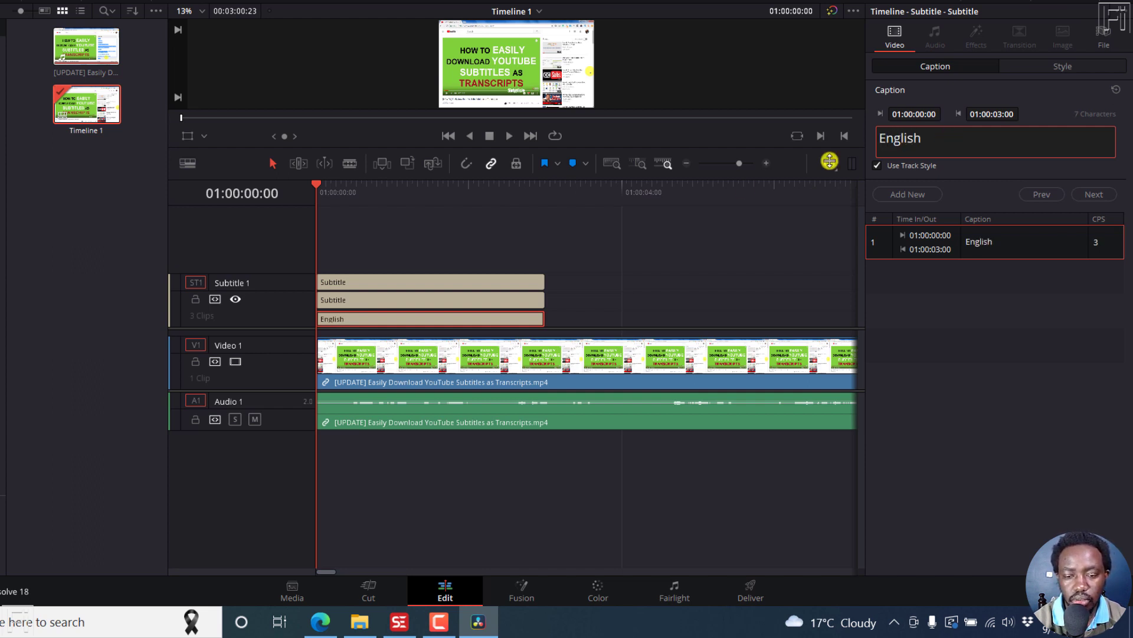
- Change the middle caption's text to French
click(357, 300)
click(942, 136)
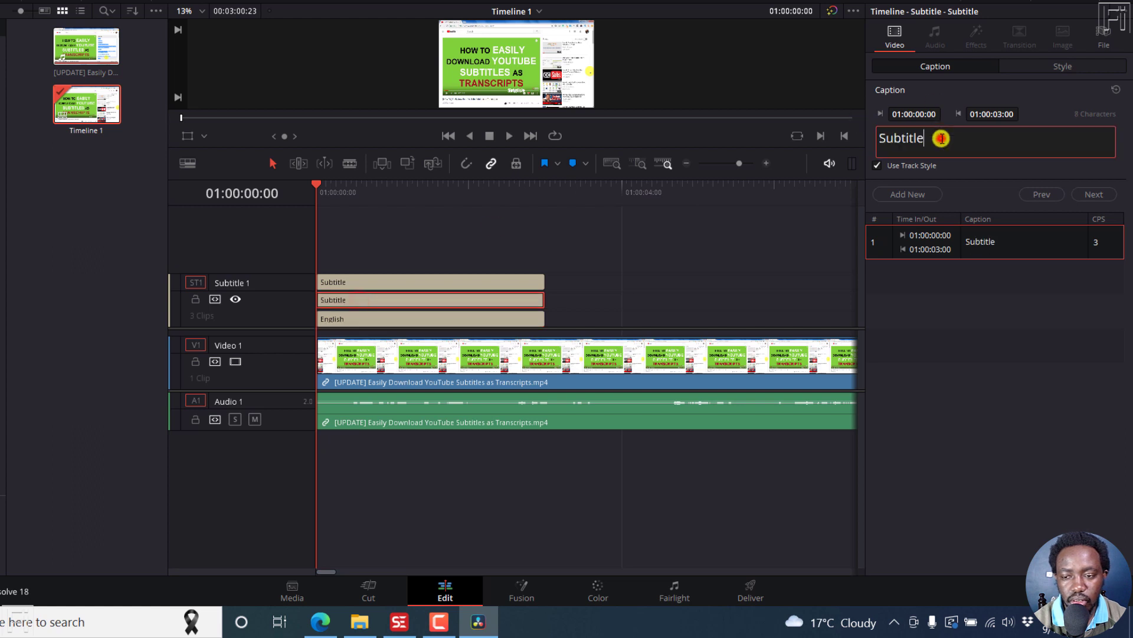
double_click(941, 137)
text(French)
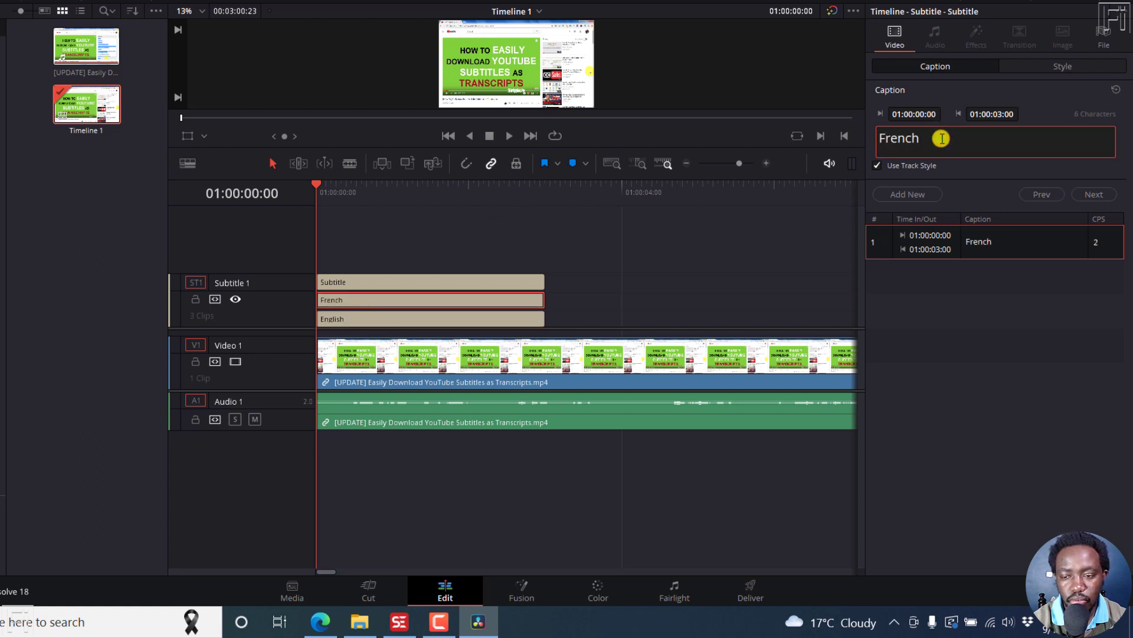
- Change the top caption's text to German
click(366, 284)
click(934, 138)
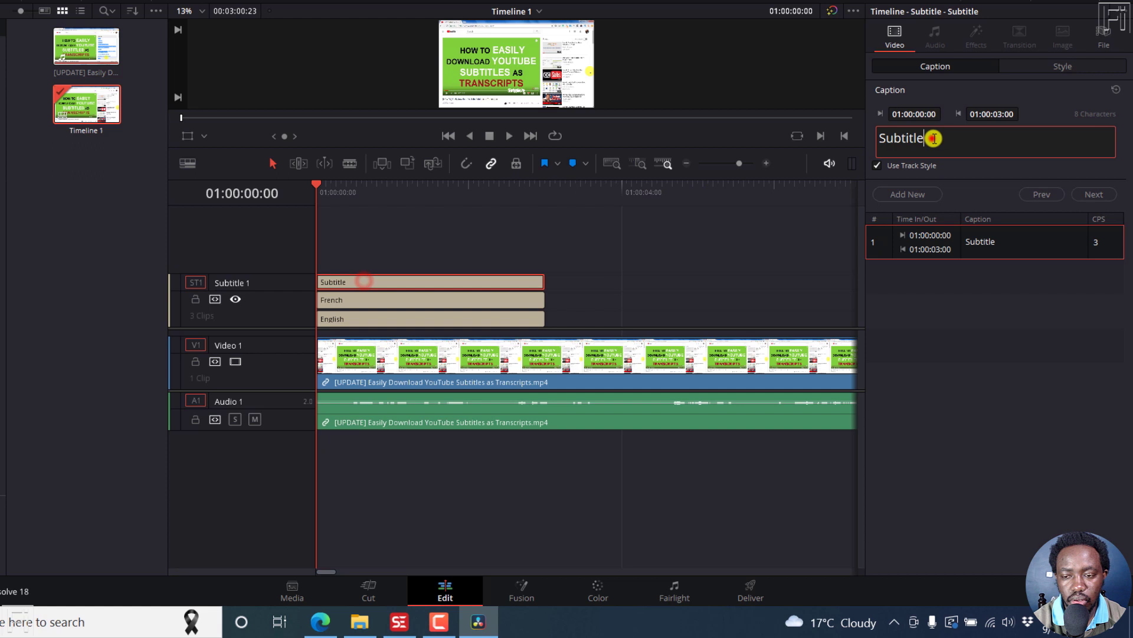
double_click(936, 137)
text(German)
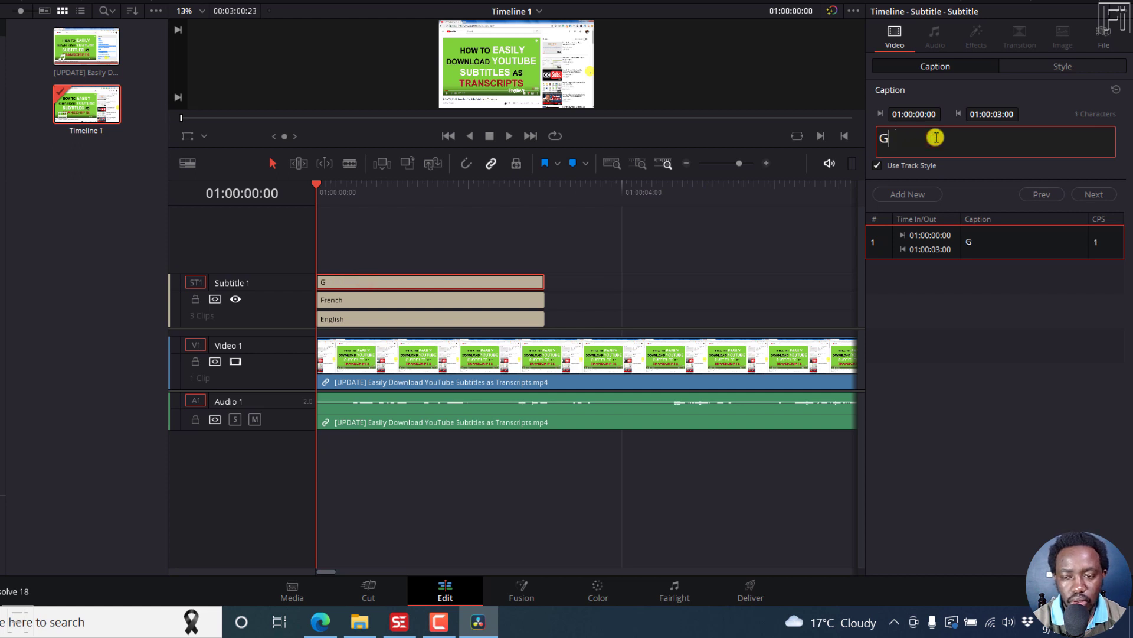
click(601, 315)
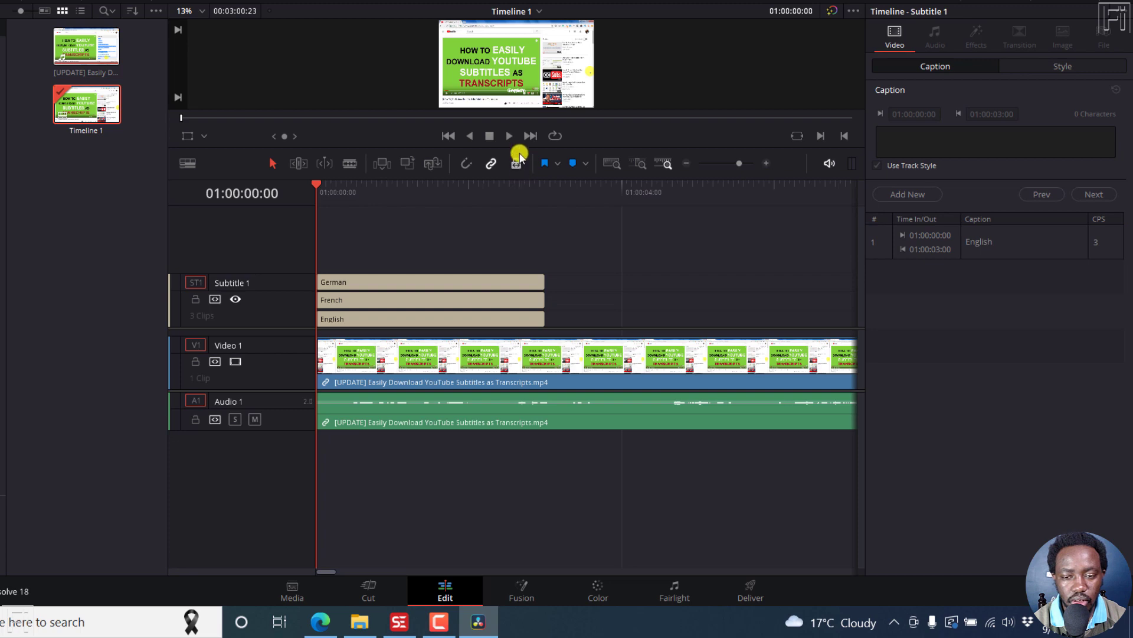
- Enlarge the viewer and set the English caption to Y 109 and French to Y 157
drag(518, 150, 499, 276)
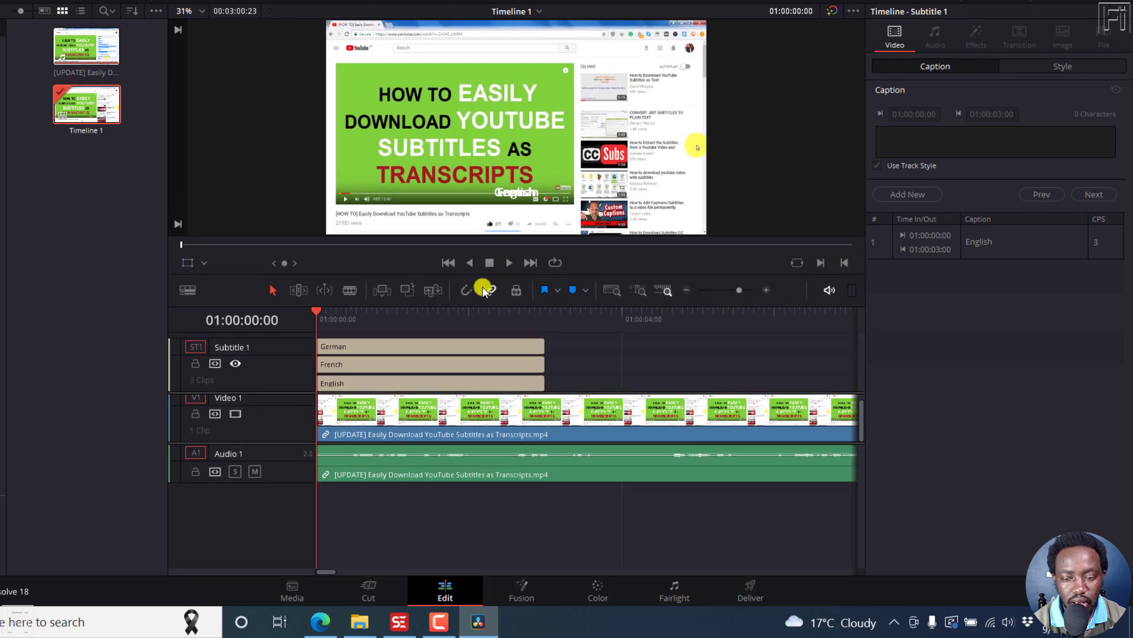
click(414, 383)
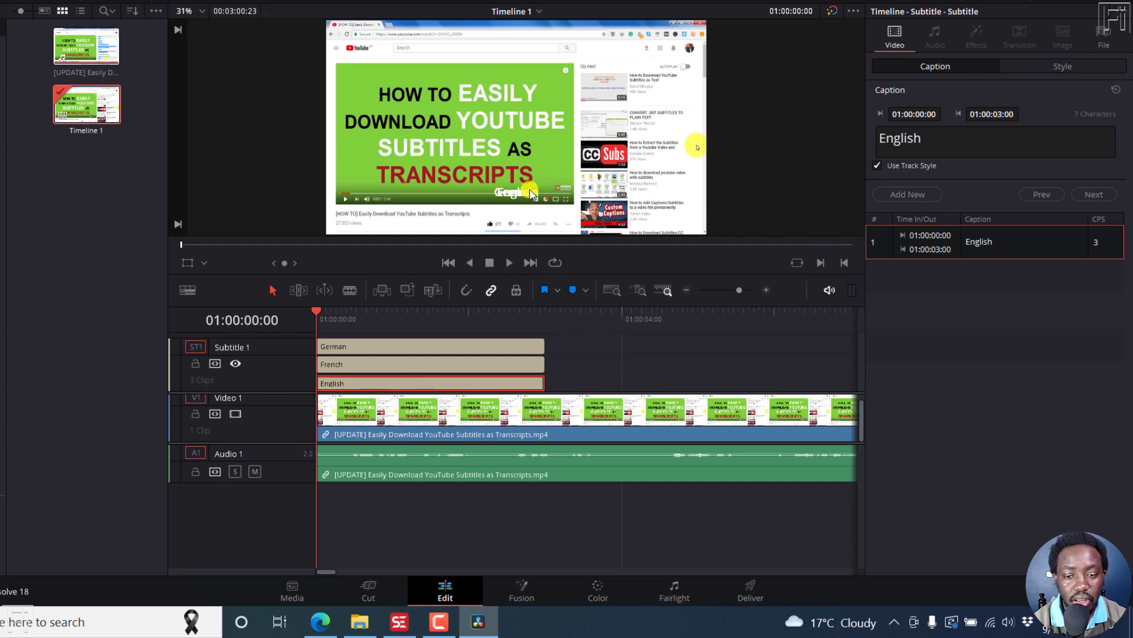
click(1063, 66)
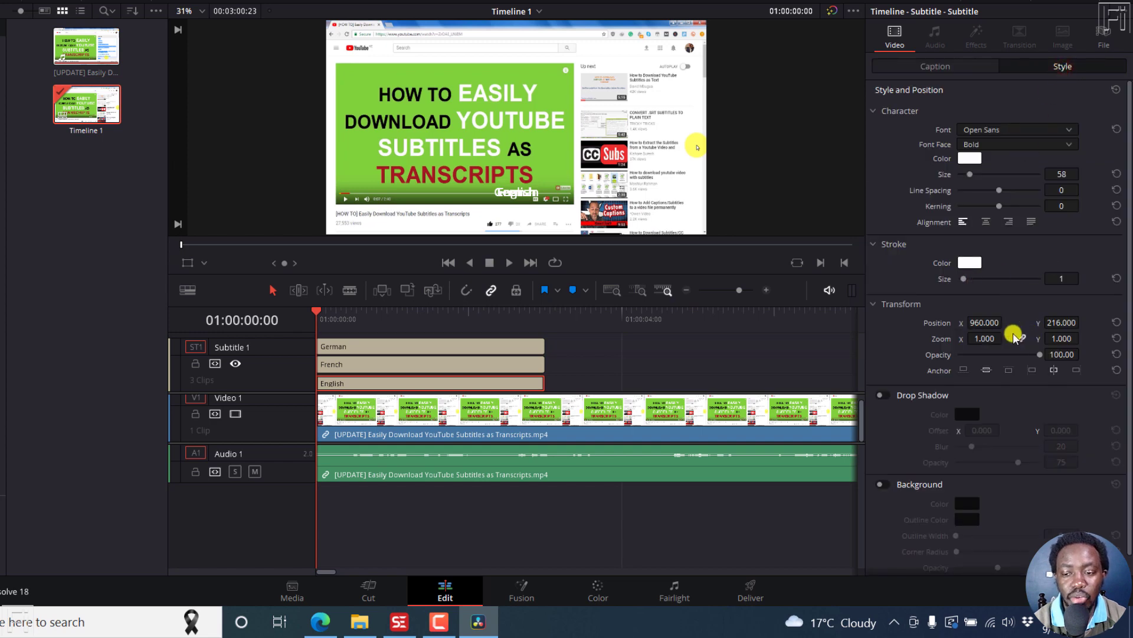
drag(1063, 324, 999, 338)
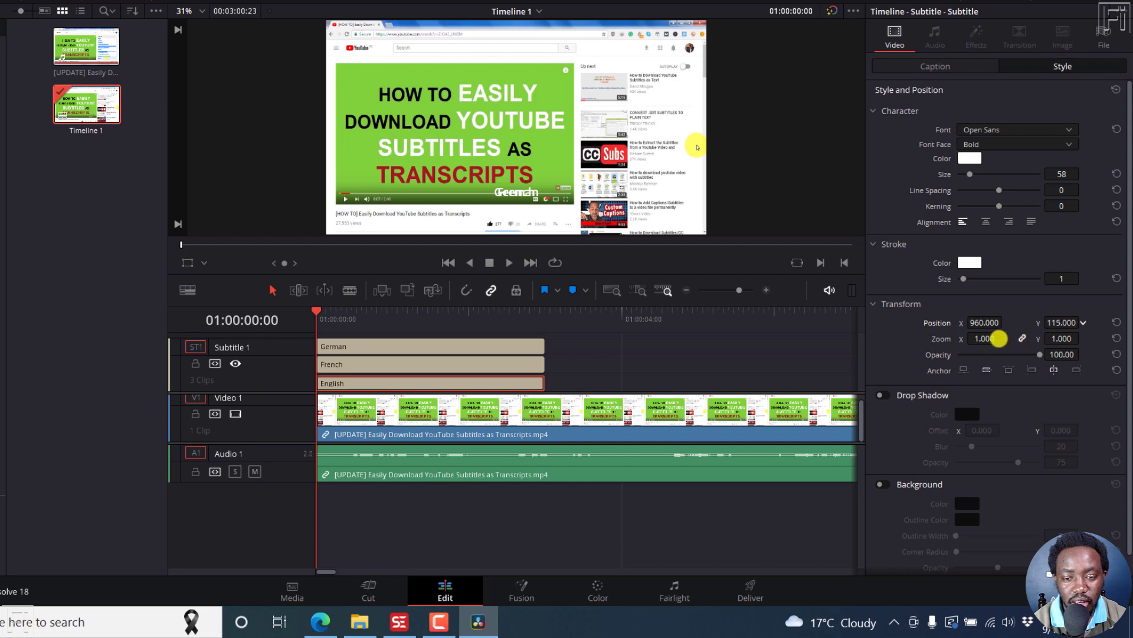
click(412, 371)
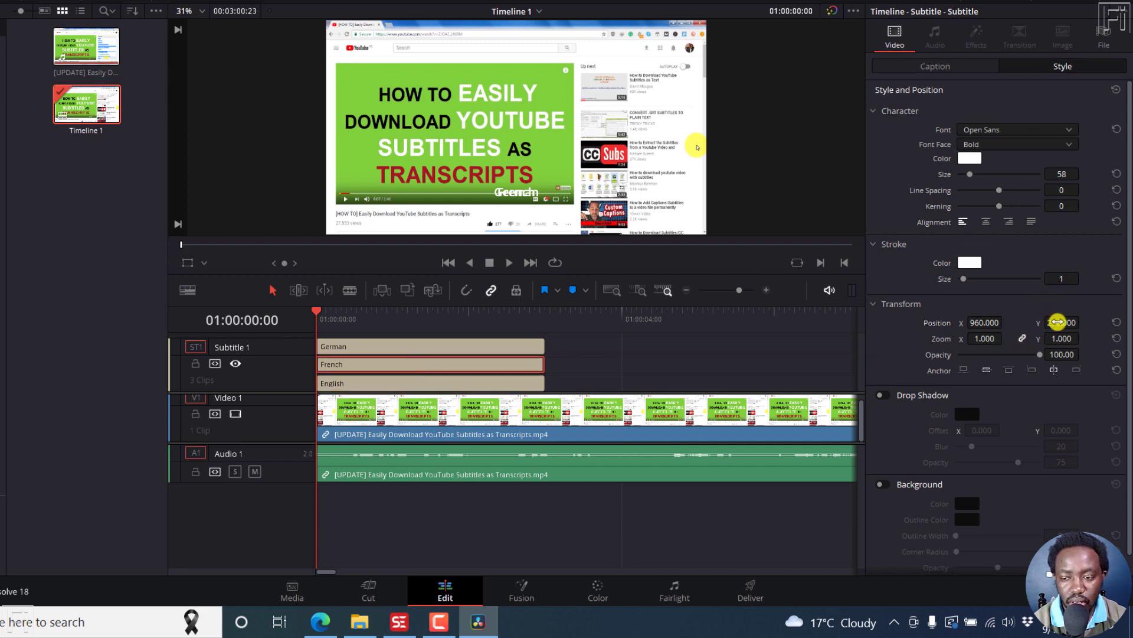
drag(1054, 322, 1026, 321)
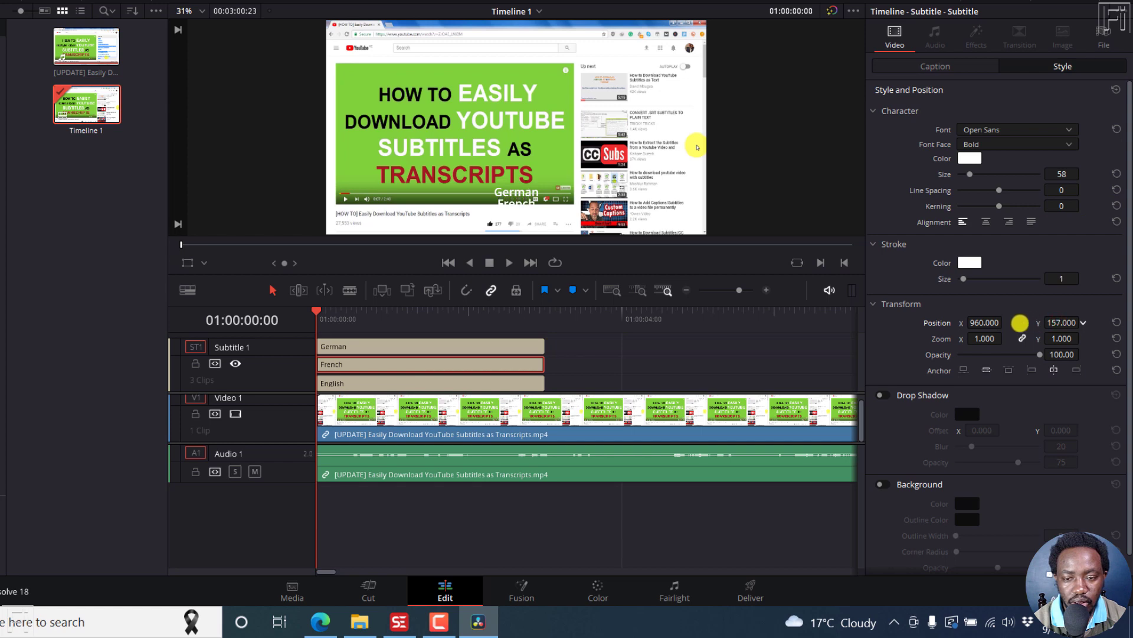
- Color the French caption text red and the German caption text green
click(968, 159)
drag(519, 160, 467, 151)
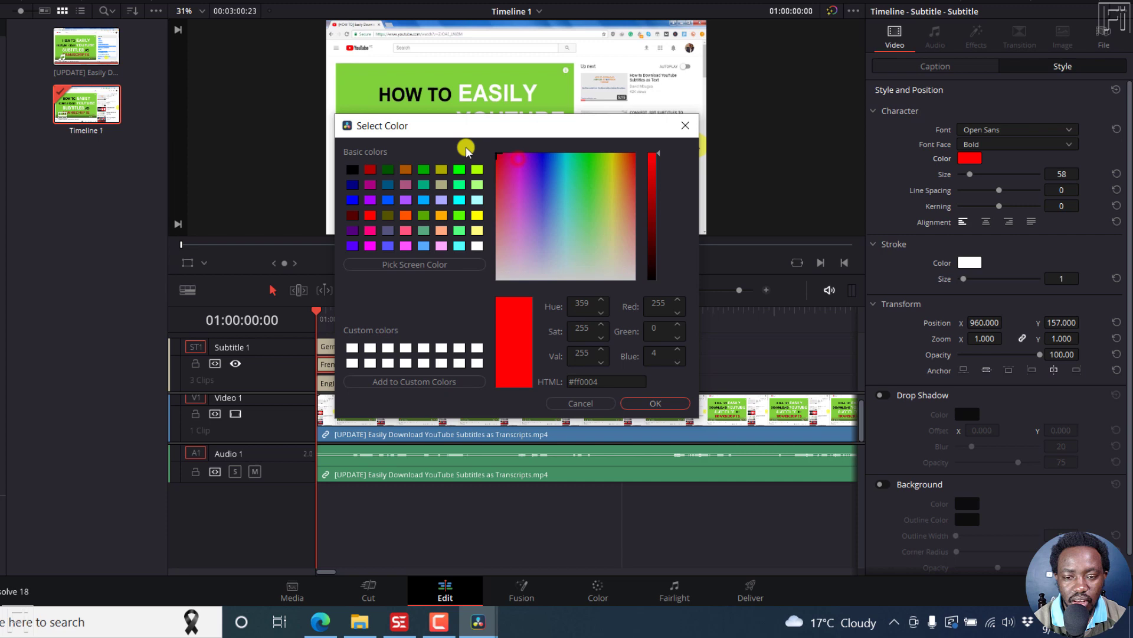
click(640, 404)
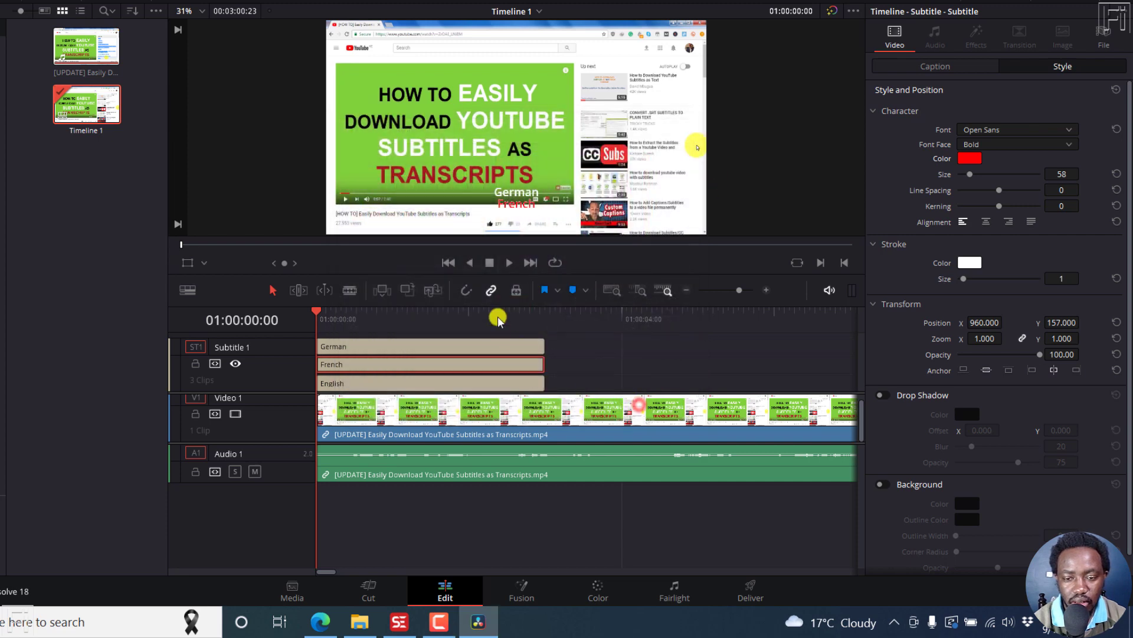
click(380, 348)
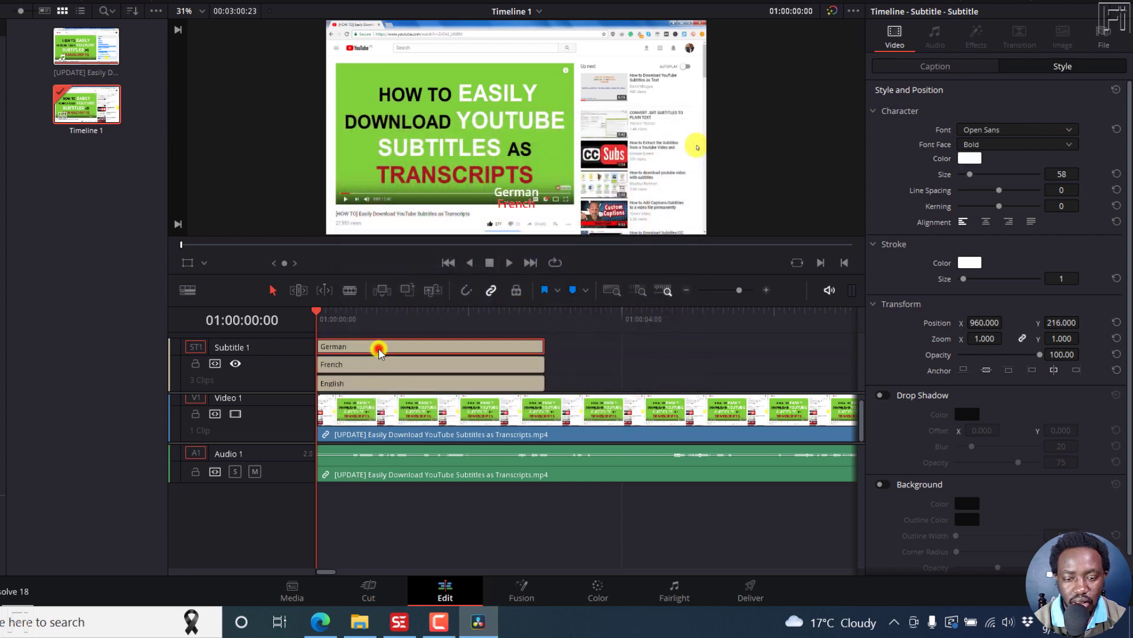
click(971, 164)
drag(633, 157, 594, 182)
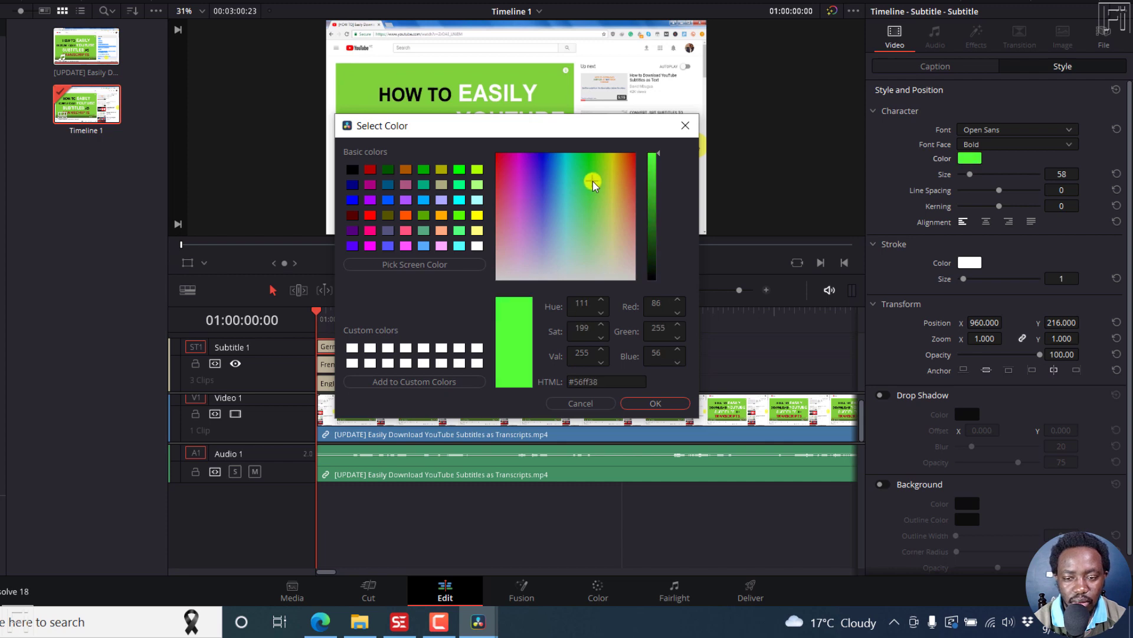
click(647, 404)
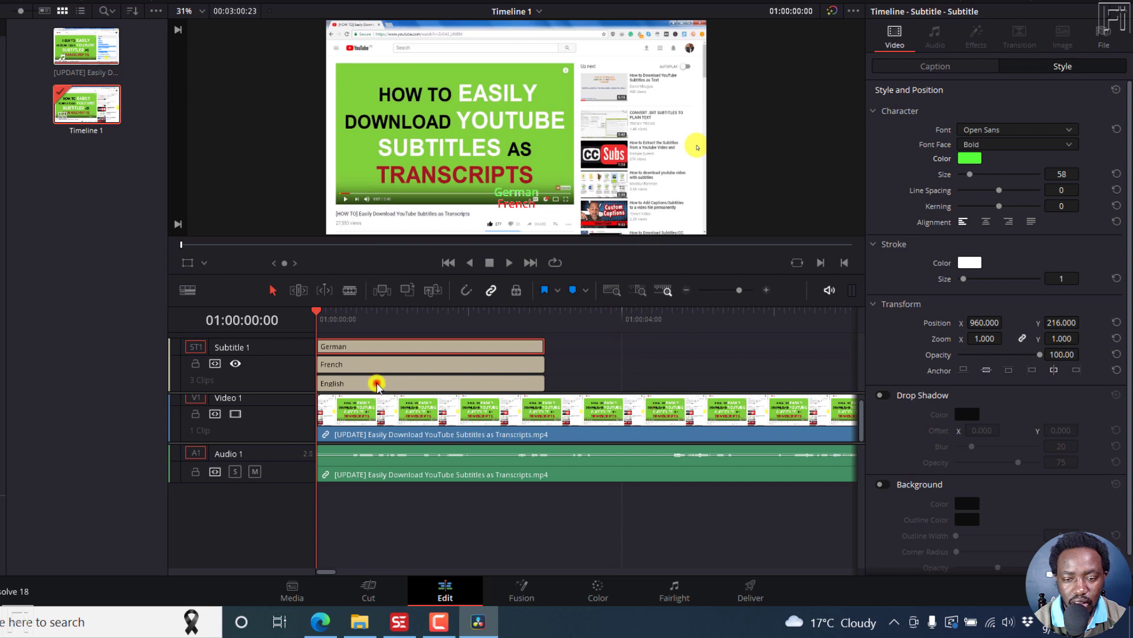
- Make the English caption text orange (#ff9d26)
click(376, 384)
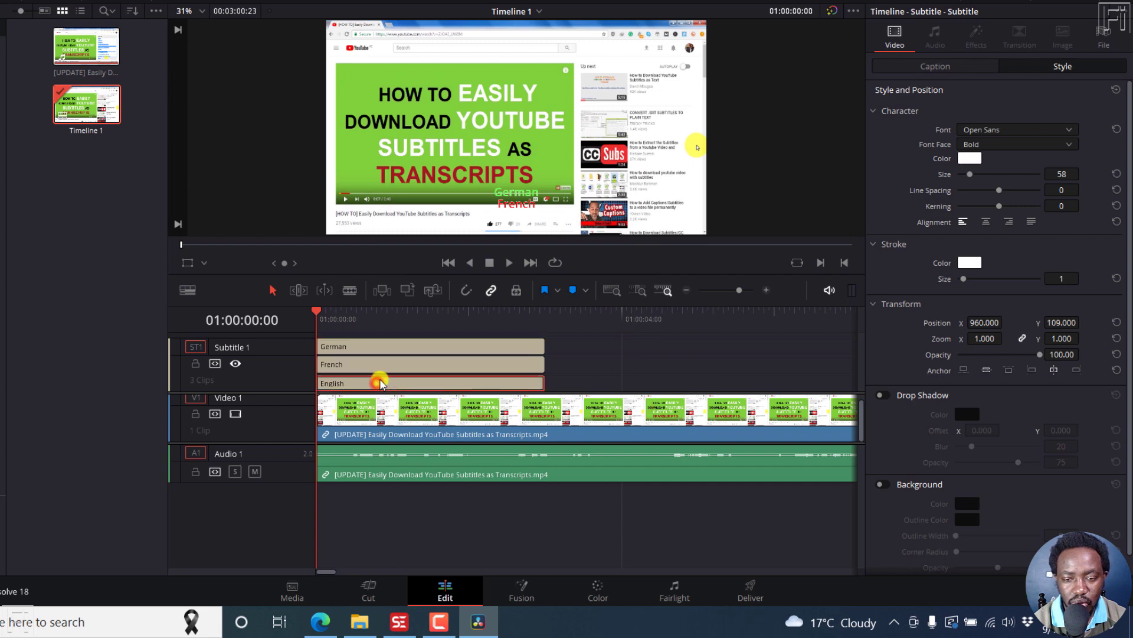
click(969, 158)
drag(632, 164, 623, 171)
click(652, 403)
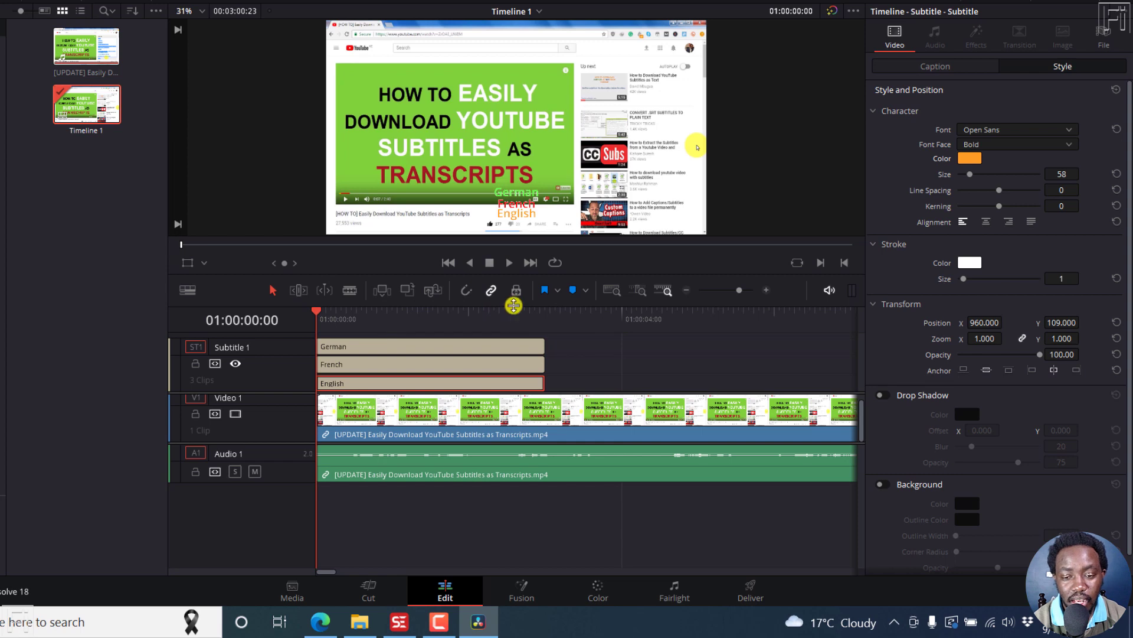
drag(514, 305, 498, 238)
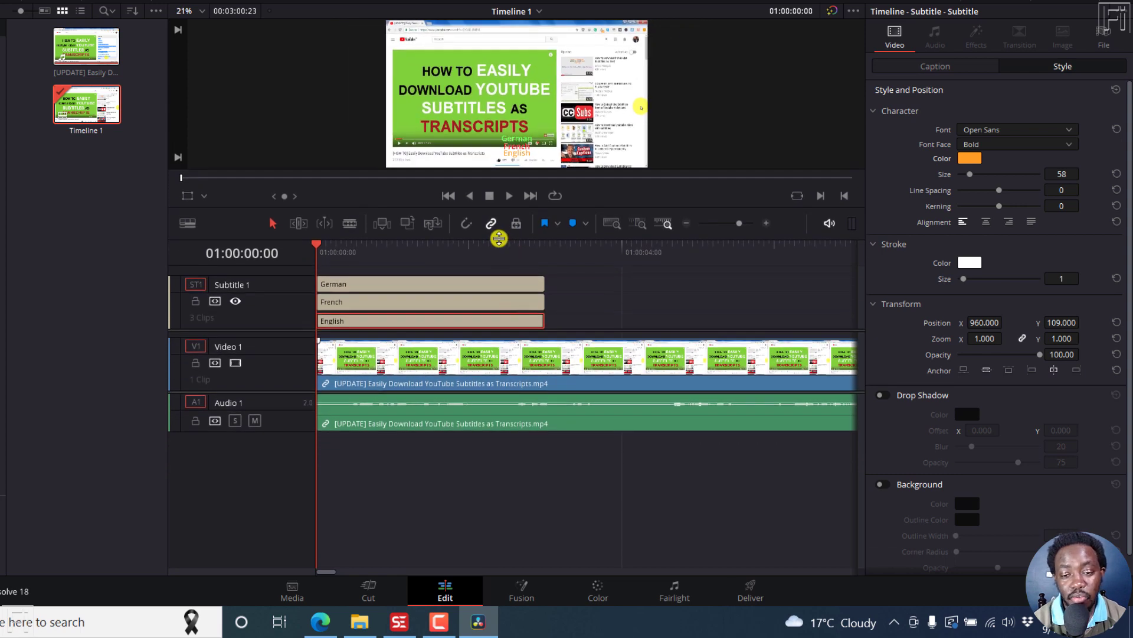
- Drag the Portuguese Transcripts.pt SRT from File Explorer onto the Subtitle 1 track
click(370, 302)
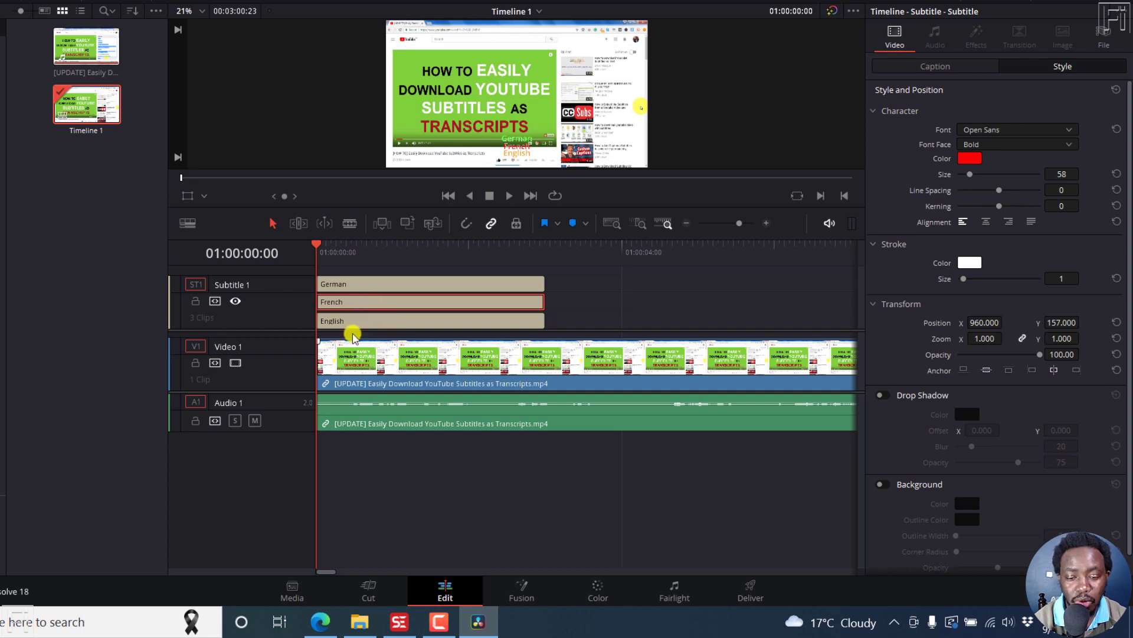
click(360, 623)
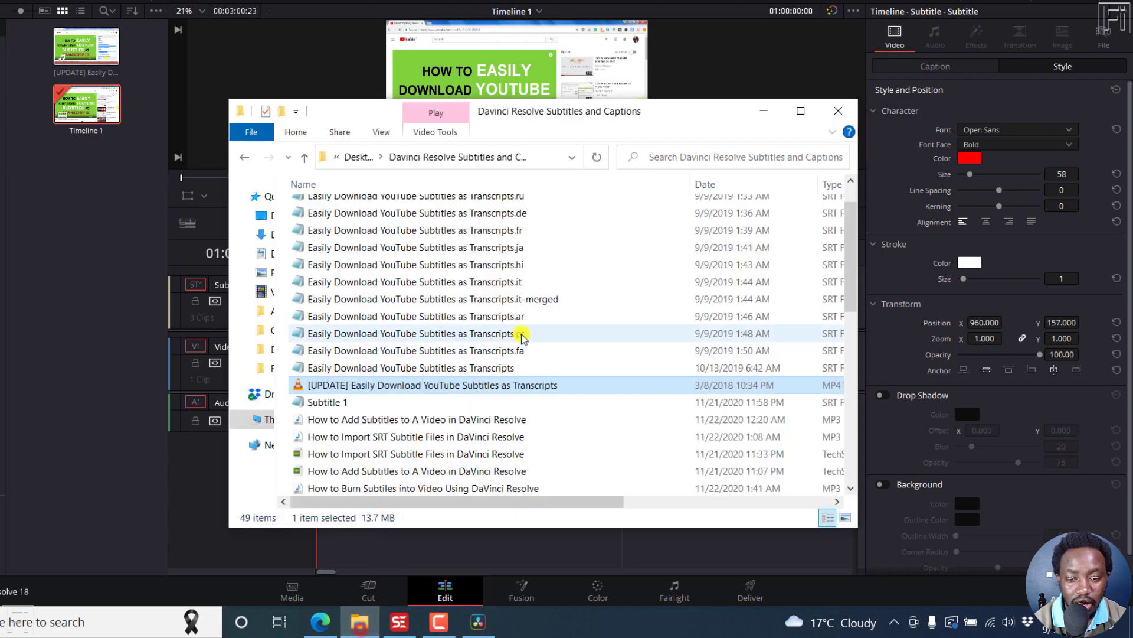
click(473, 354)
click(474, 334)
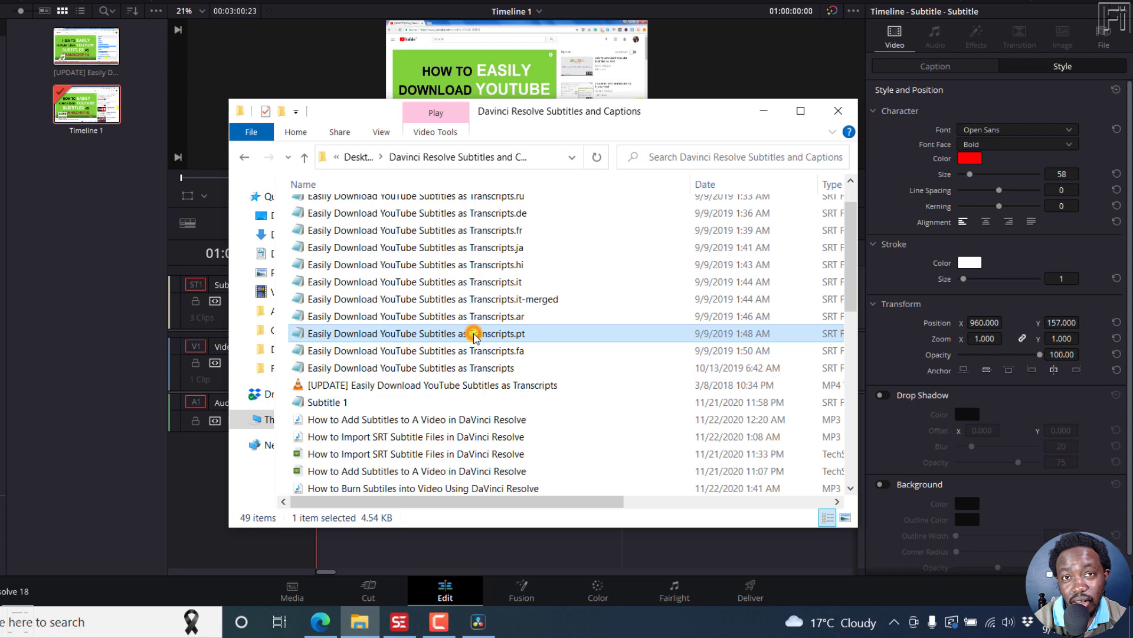
click(450, 316)
click(440, 297)
click(441, 247)
click(434, 214)
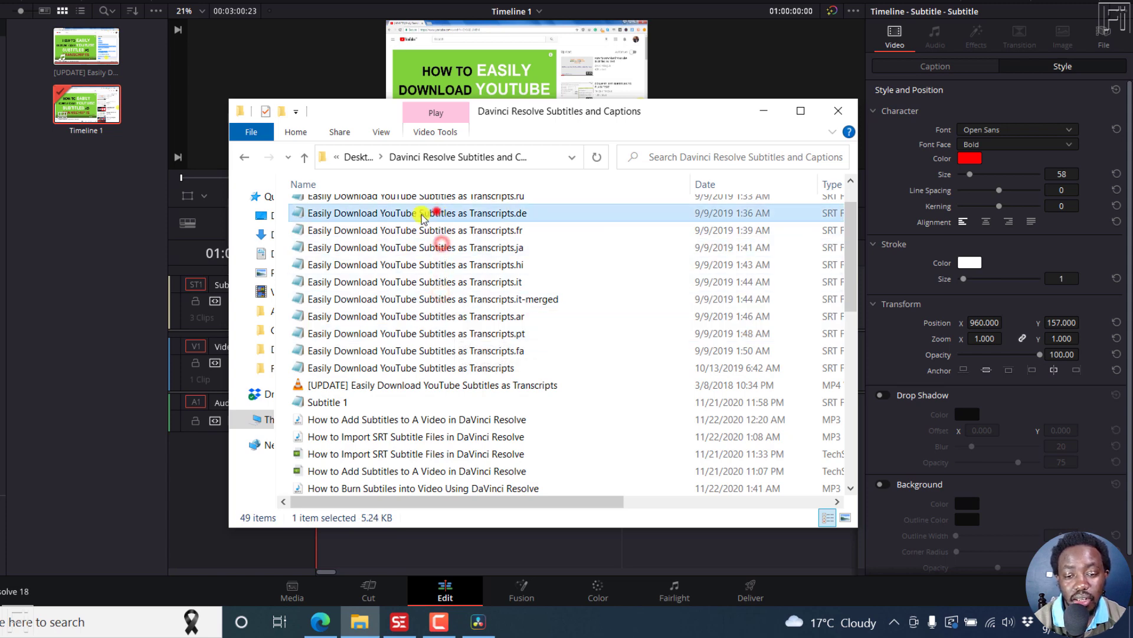
click(453, 231)
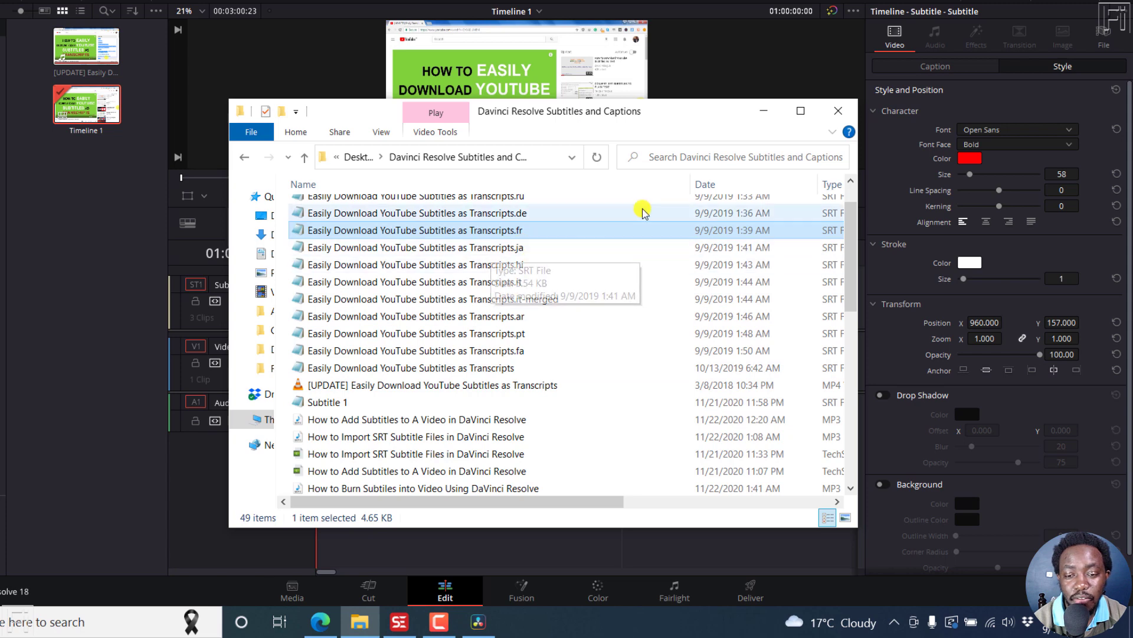
drag(564, 118, 929, 129)
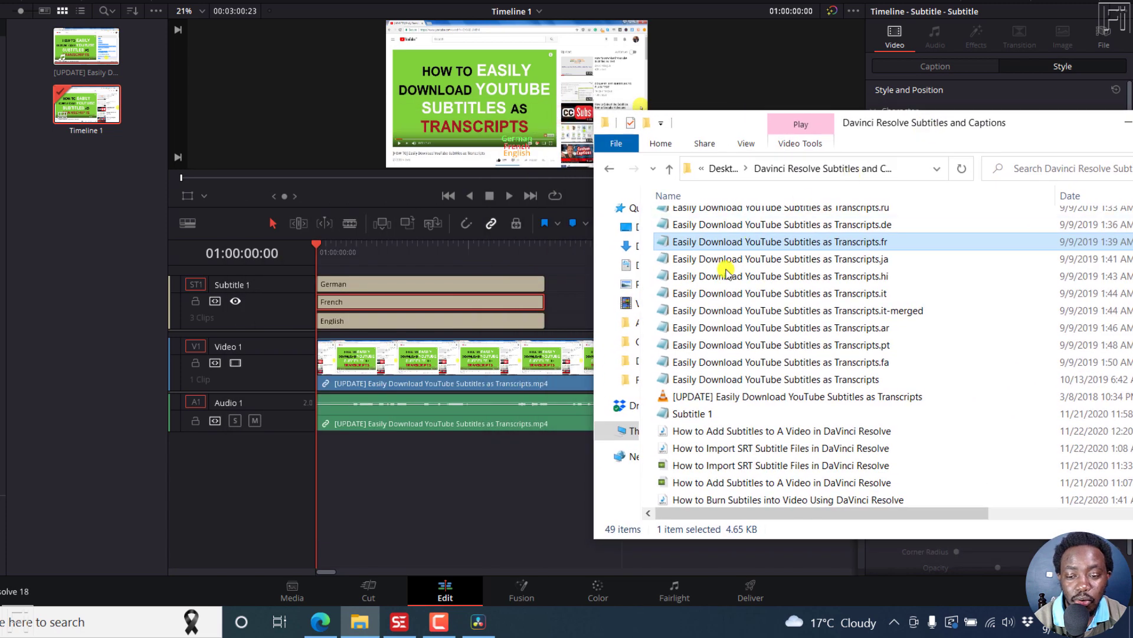
click(691, 348)
drag(691, 348, 328, 322)
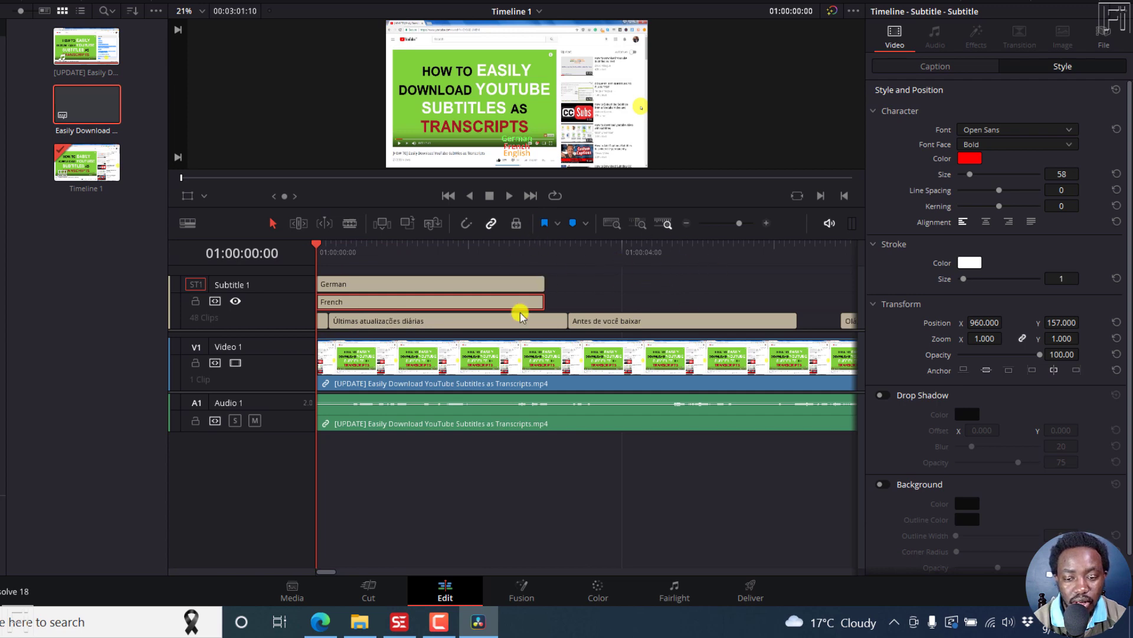
- Preview the imported Portuguese captions at 01:00:01:08
click(498, 320)
click(413, 243)
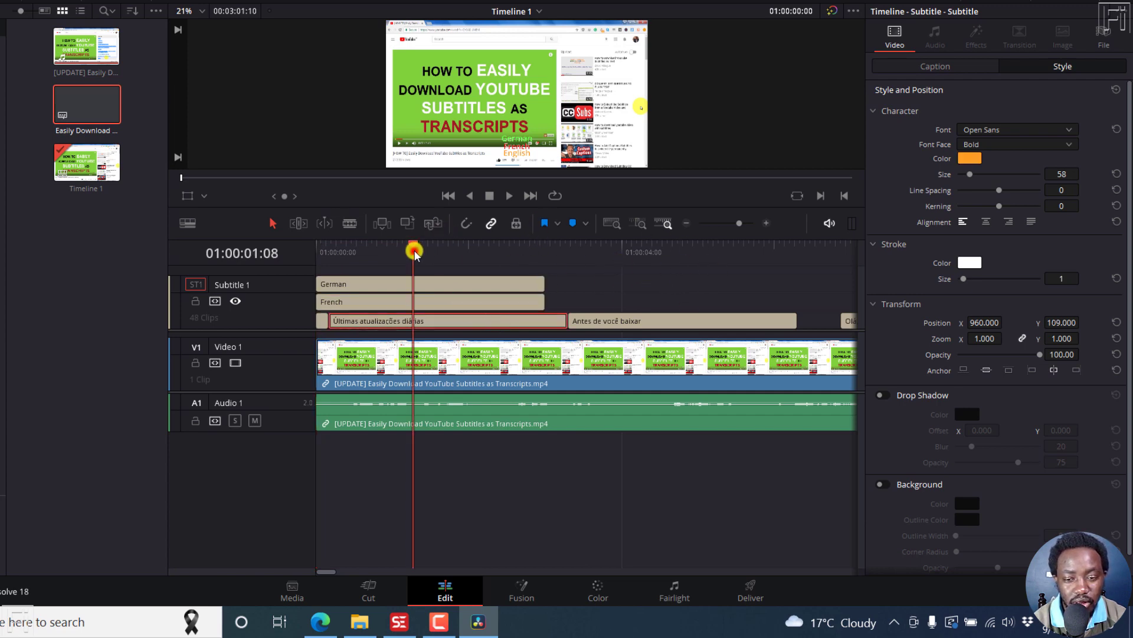
click(491, 299)
- Drag Transcripts.fr onto the subtitle track and inspect the imported French captions
click(359, 621)
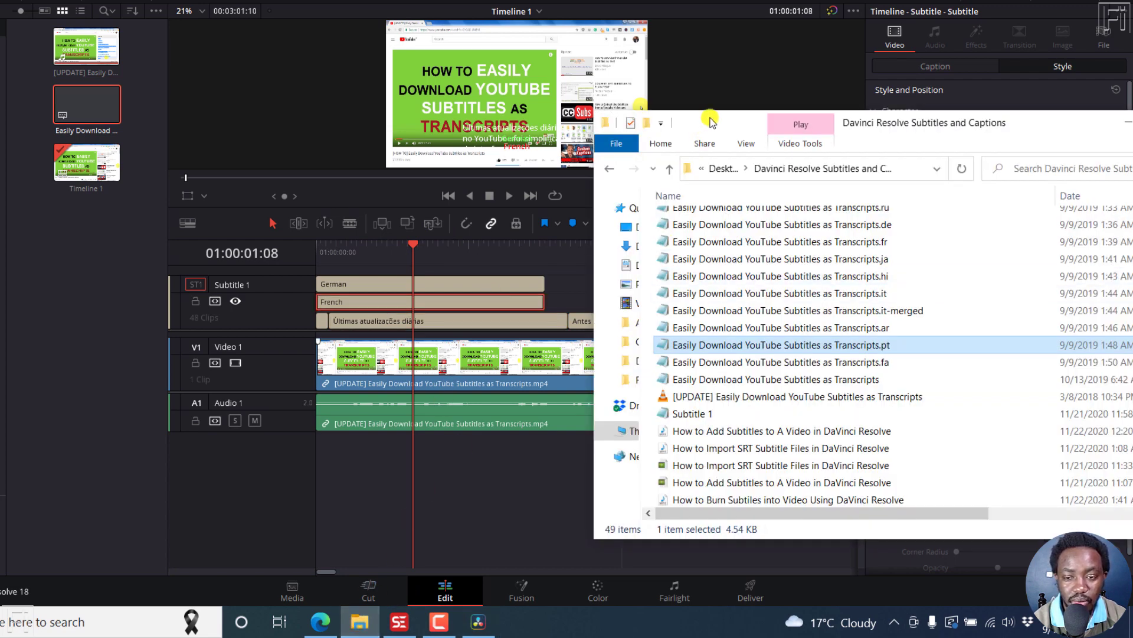
drag(711, 121, 910, 134)
click(882, 254)
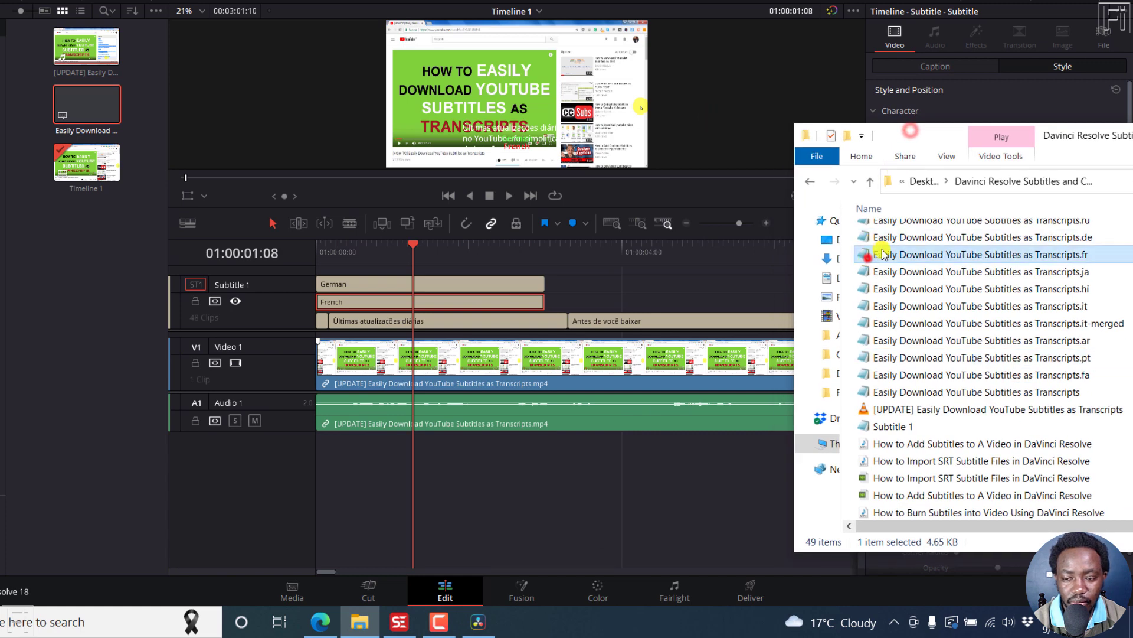
drag(883, 253, 547, 296)
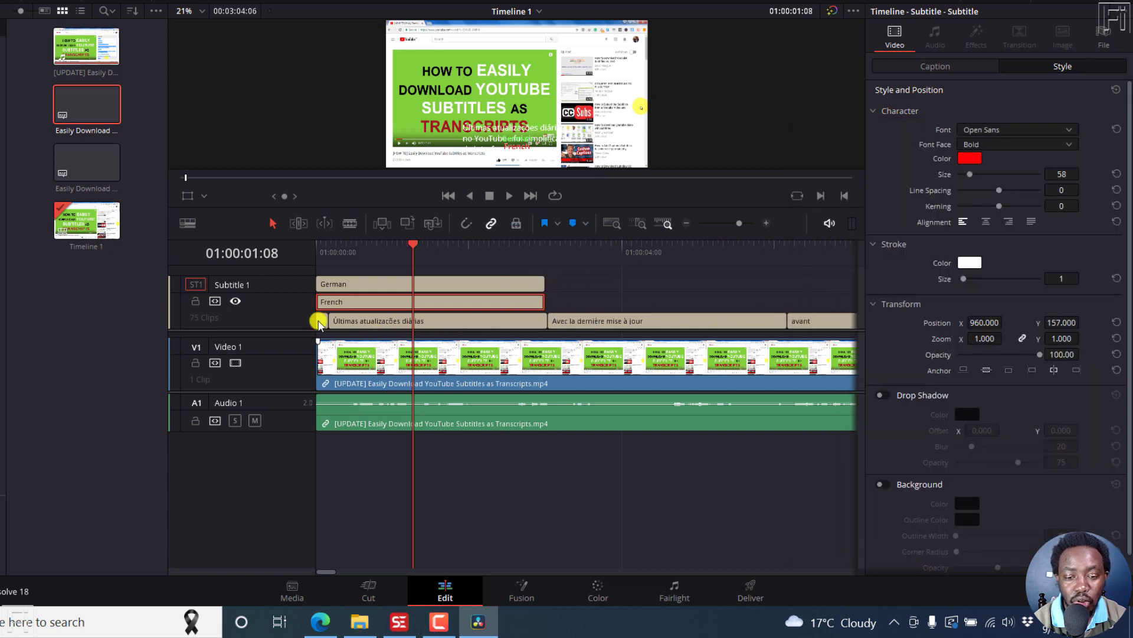
click(513, 324)
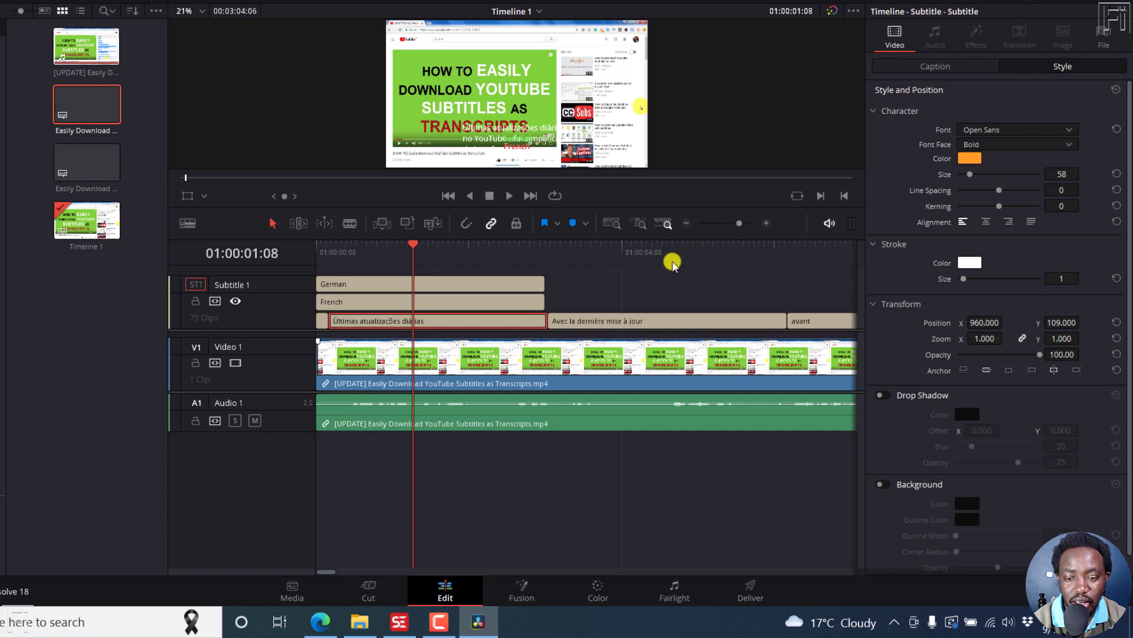
click(564, 306)
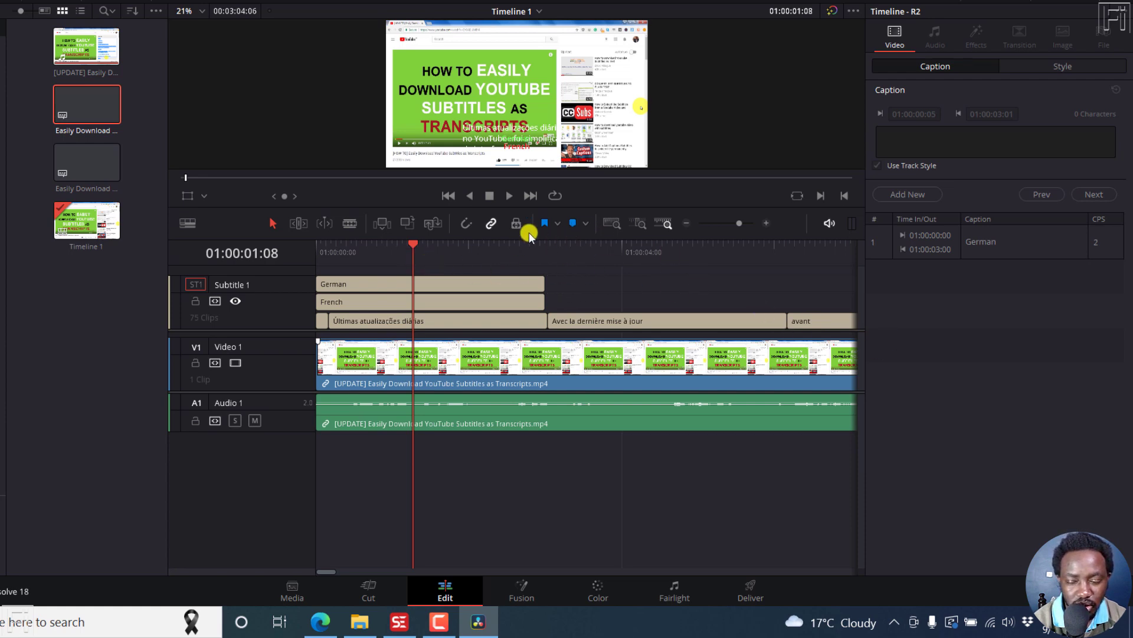
- Enlarge the timeline, add an empty fourth region to Subtitle 1, and return the playhead to the start
drag(495, 206, 488, 119)
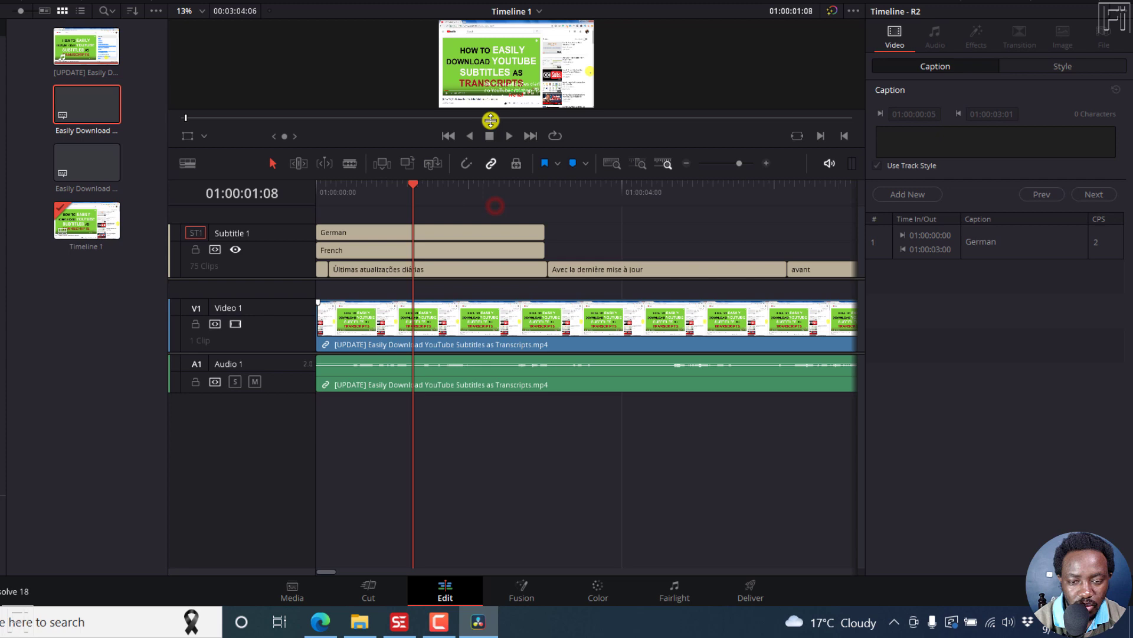
click(282, 265)
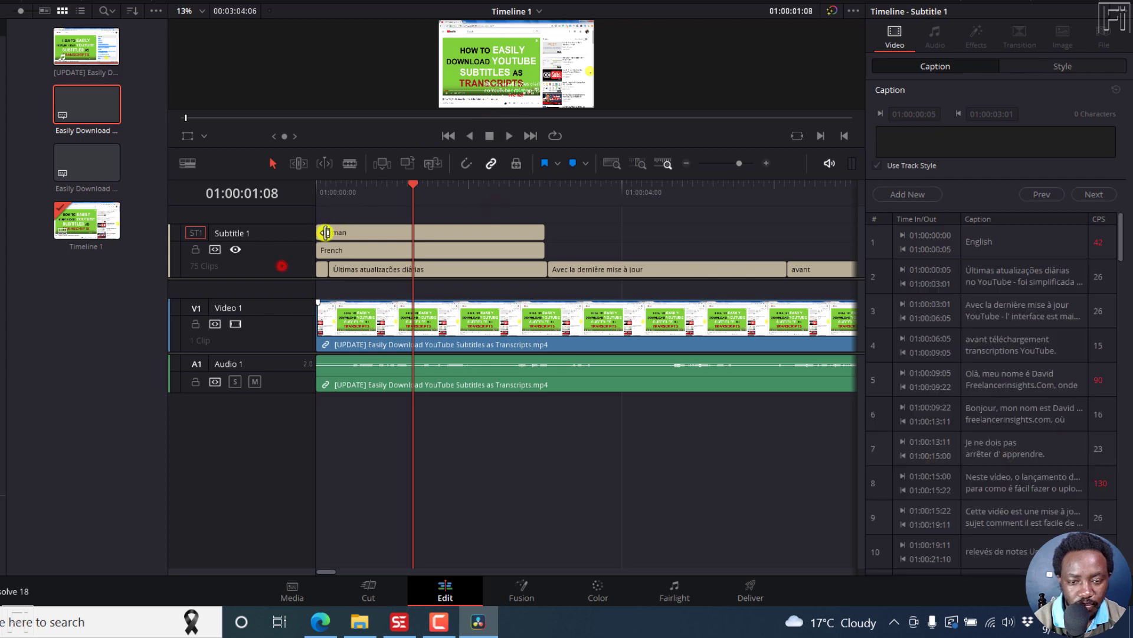
right_click(563, 248)
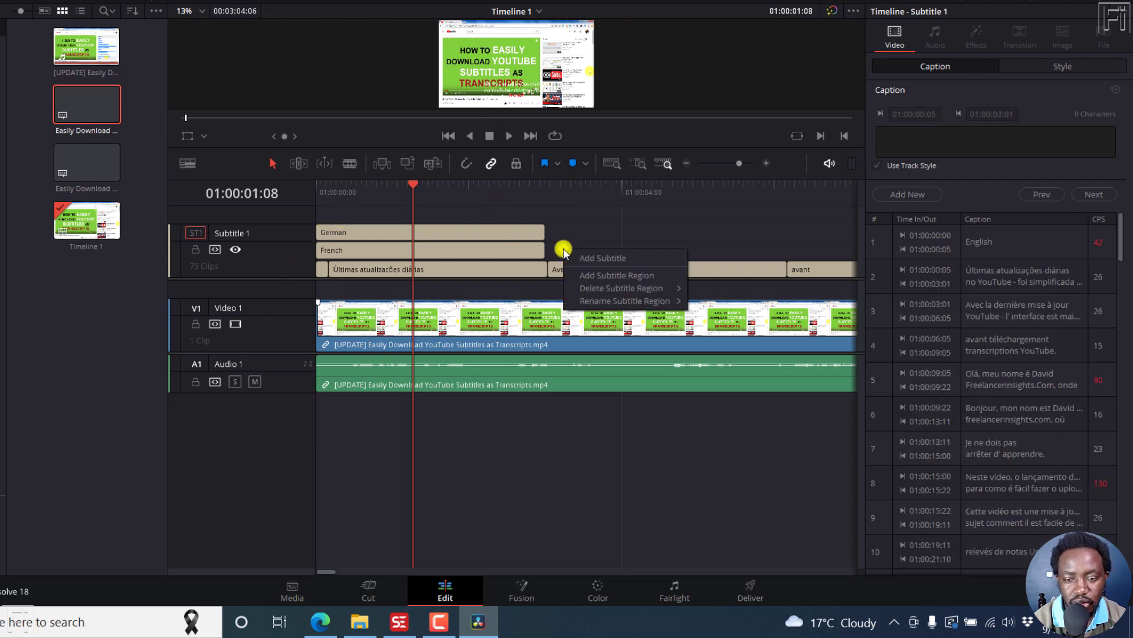
click(610, 275)
click(350, 227)
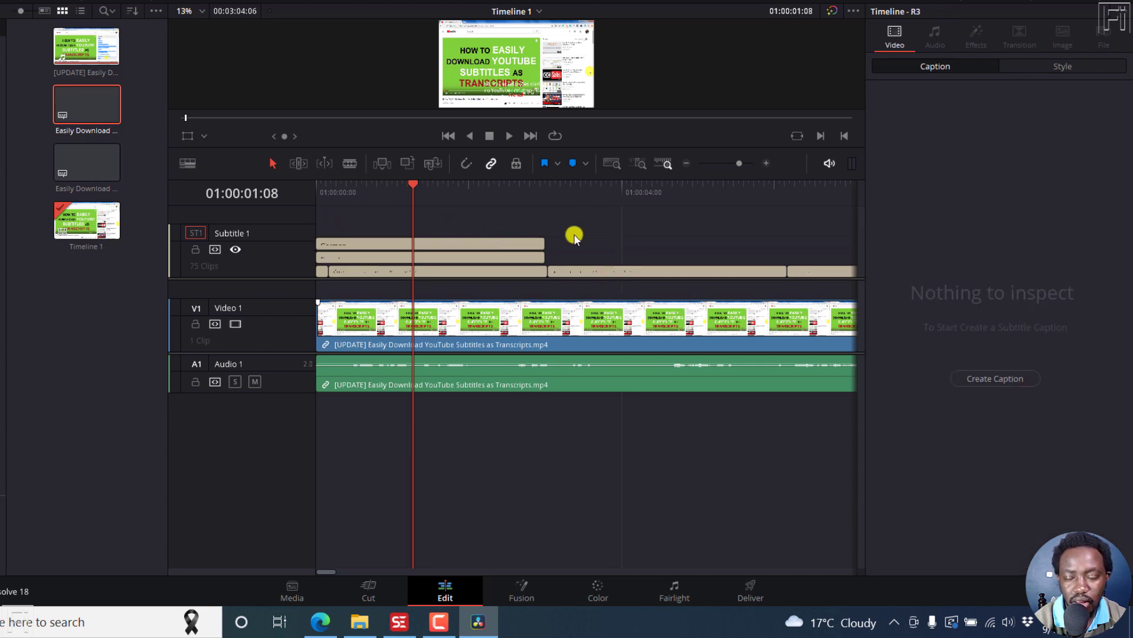
drag(411, 186, 295, 198)
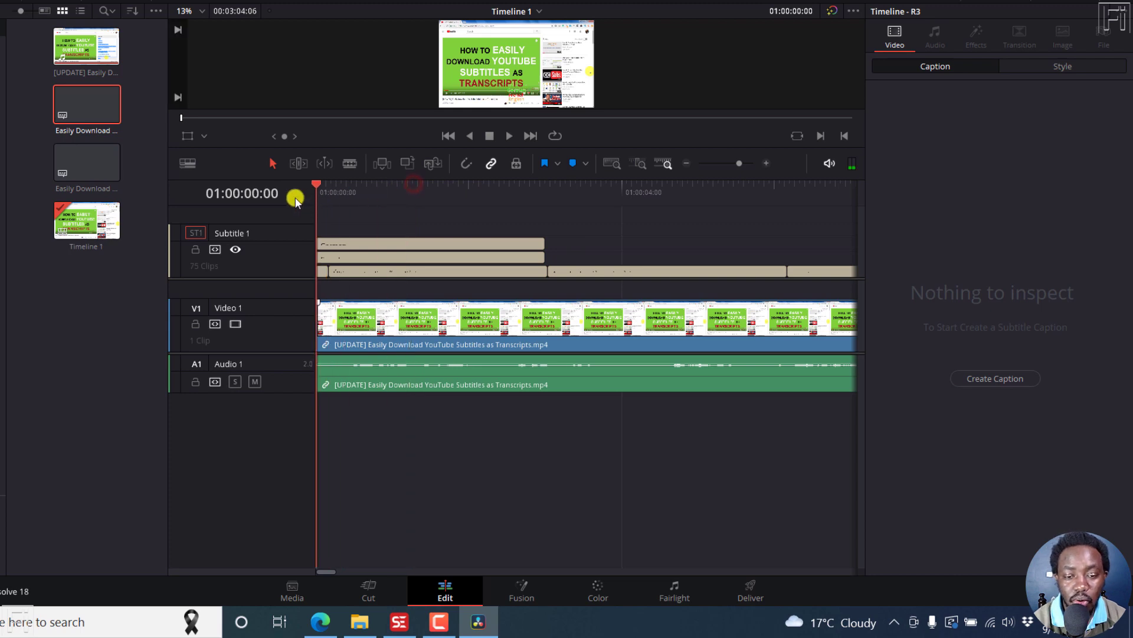
right_click(325, 231)
- Add a caption at 01:00:00:00 in the new region, heighten the lanes, and begin typing '4th layer of Subtitle'
click(347, 240)
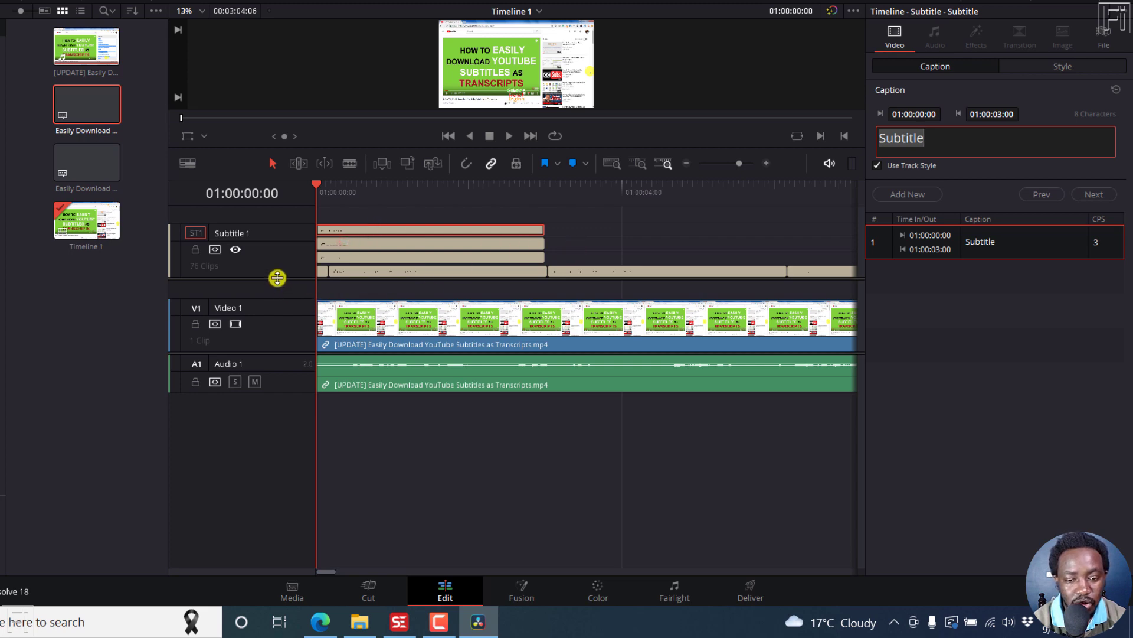
drag(277, 278, 275, 356)
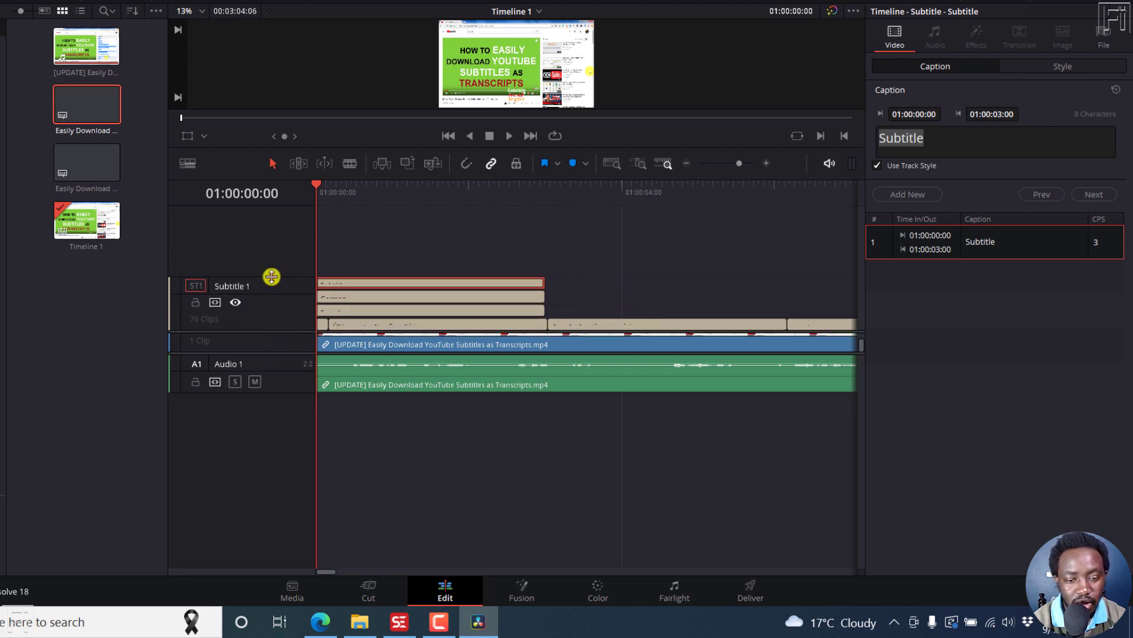
drag(271, 276, 267, 220)
click(342, 258)
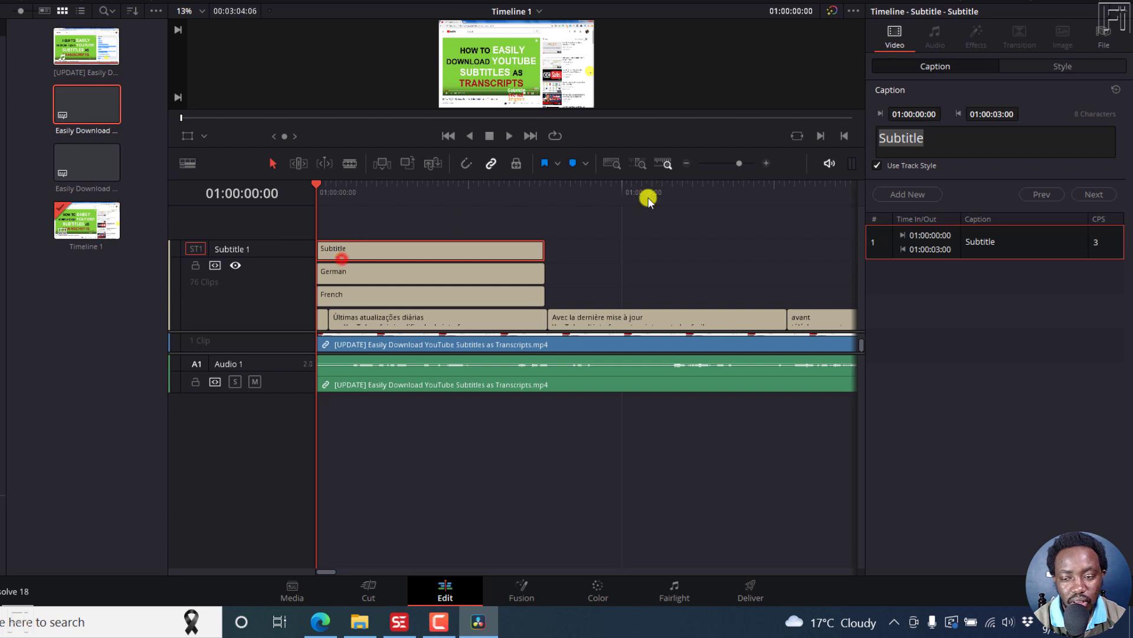
click(941, 134)
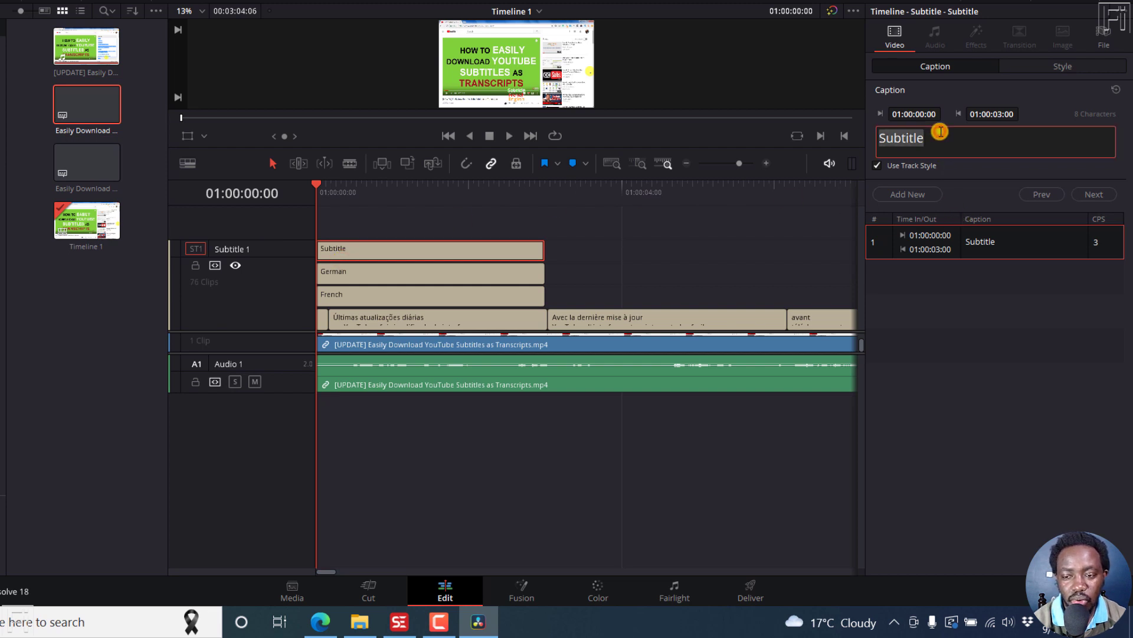
text(4th layer of)
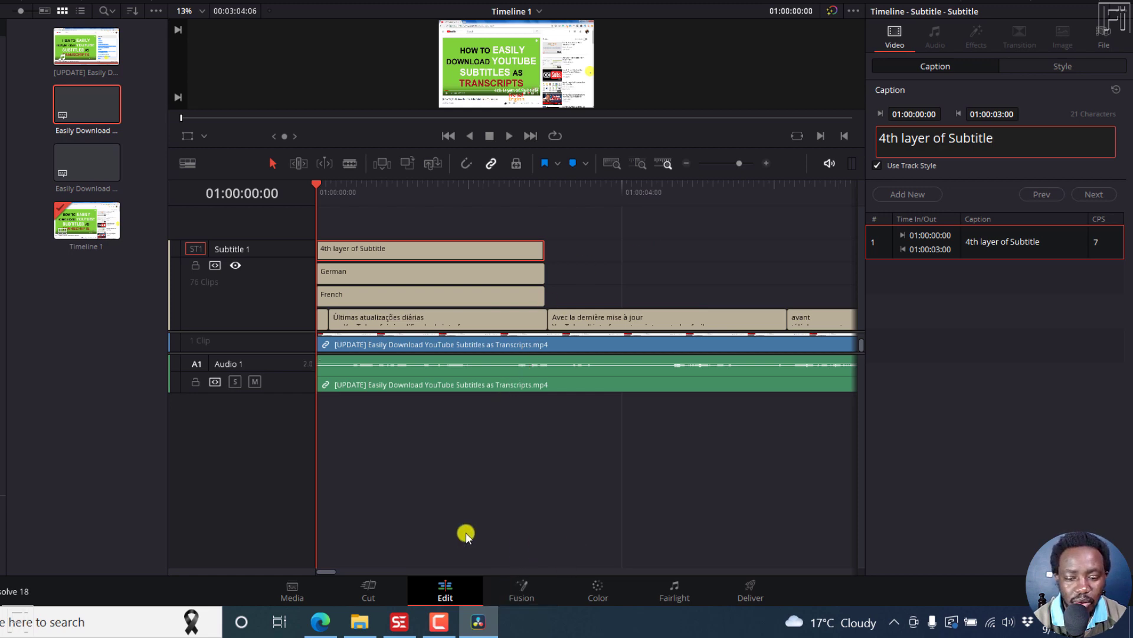
- Bring up the DaVinci Resolve 18 What's New page showing the Enhanced Subtitles description in Edge
click(320, 621)
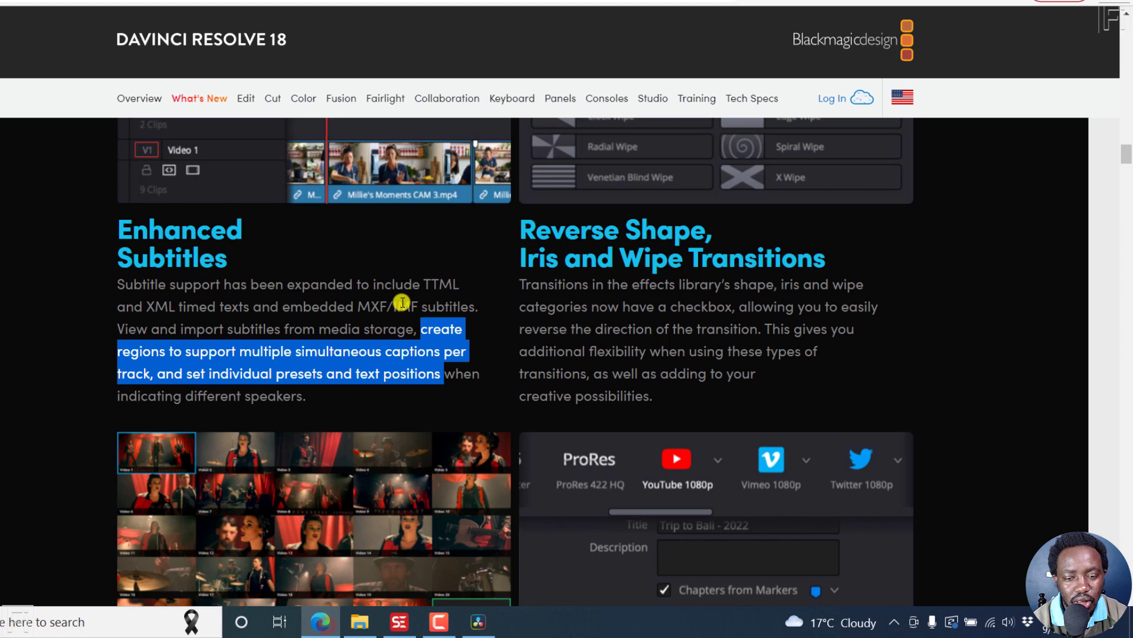